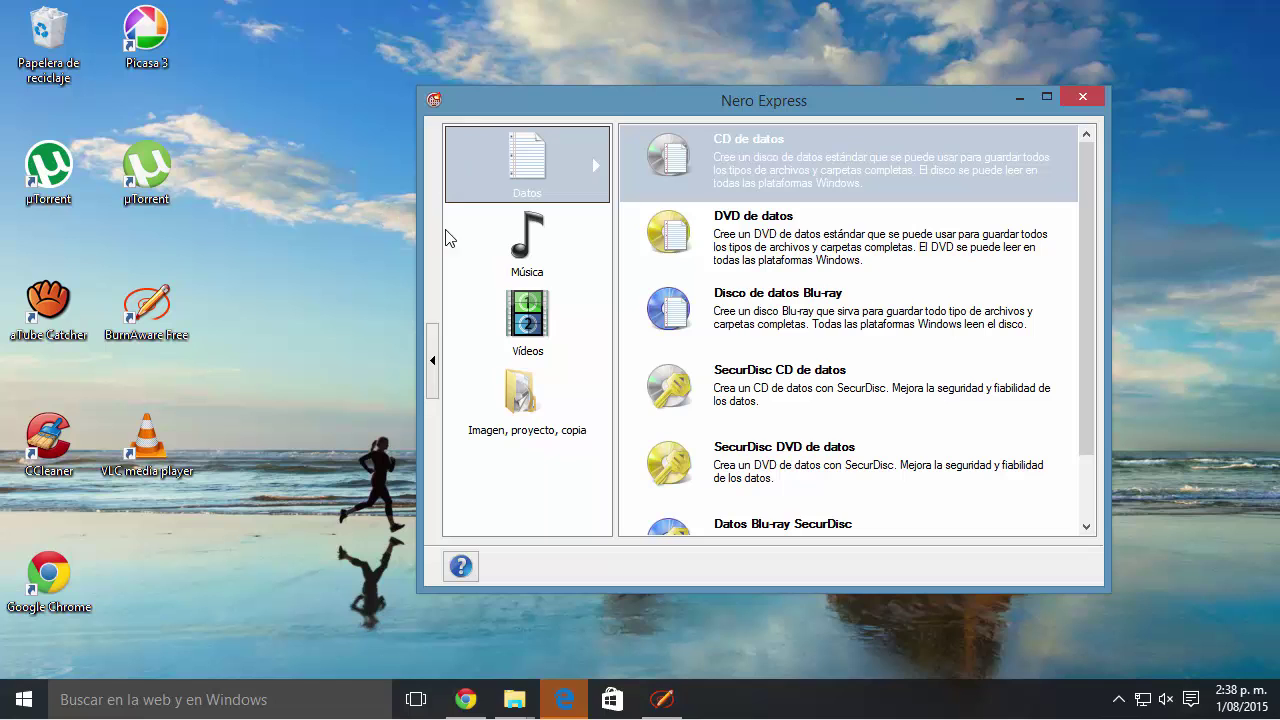
Minimize the Nero Express window and bring up the BurnAware Free main window
{"action": "left_click", "coordinate": [1021, 99]}
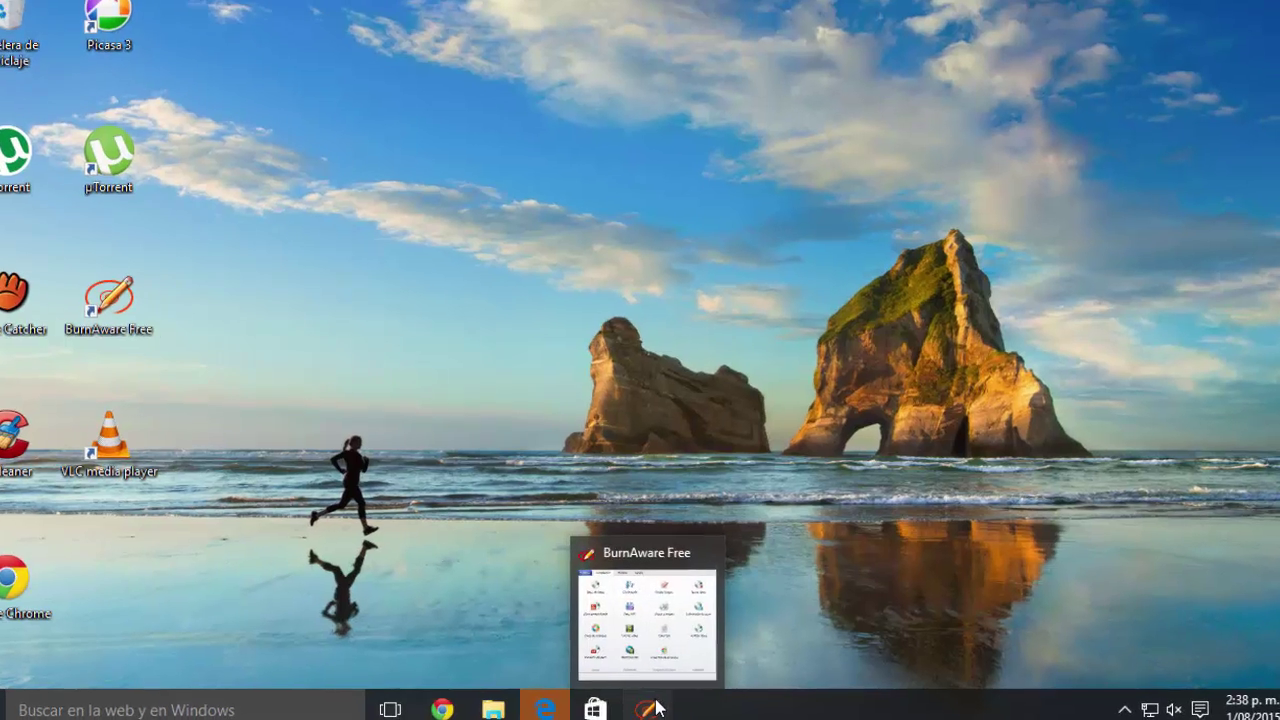
{"action": "left_click", "coordinate": [662, 698]}
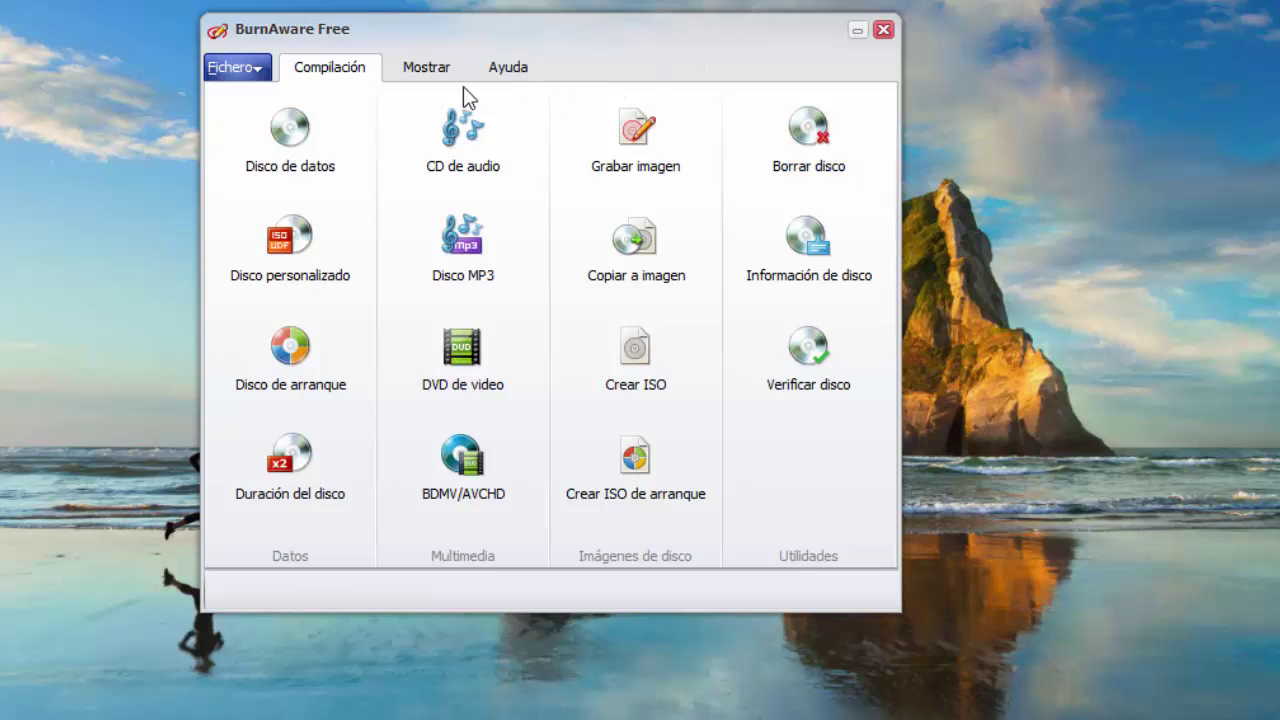
{"action": "left_click_drag", "start_coordinate": [609, 38], "coordinate": [455, 111]}
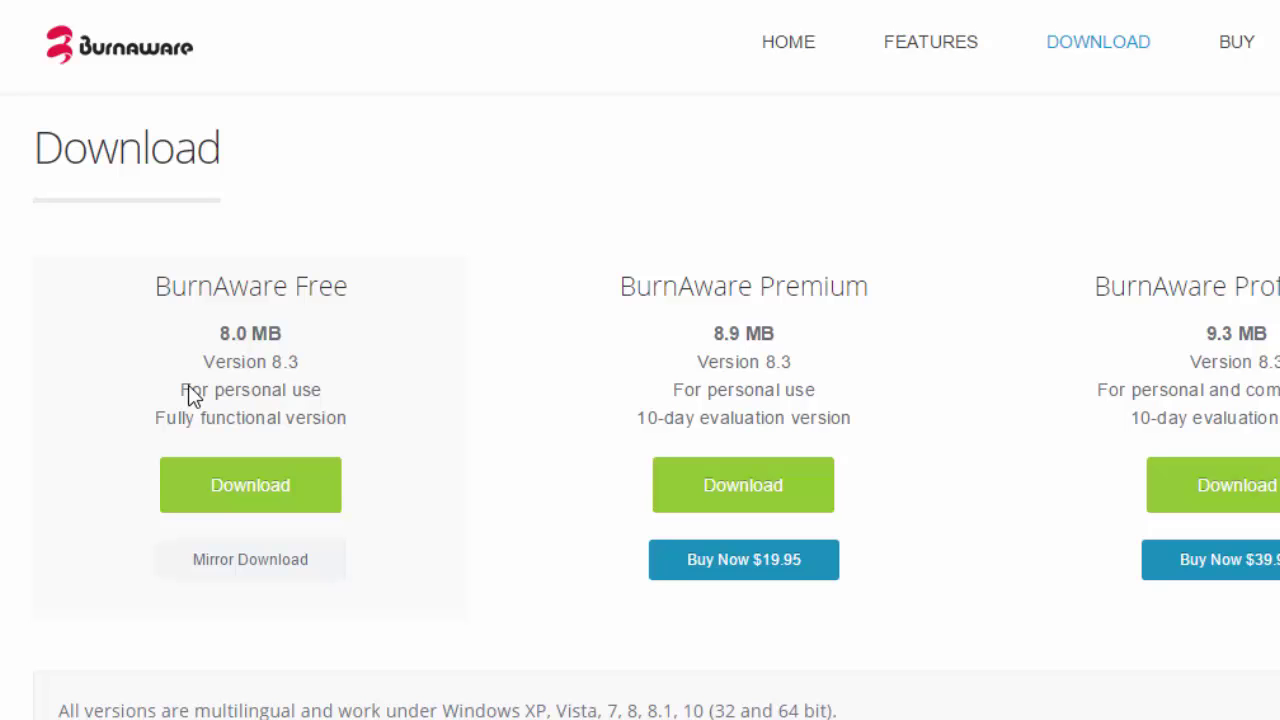
Download BurnAware Free and launch the burnaware_free.exe installer with Español as the installation language
{"action": "left_click", "coordinate": [236, 499]}
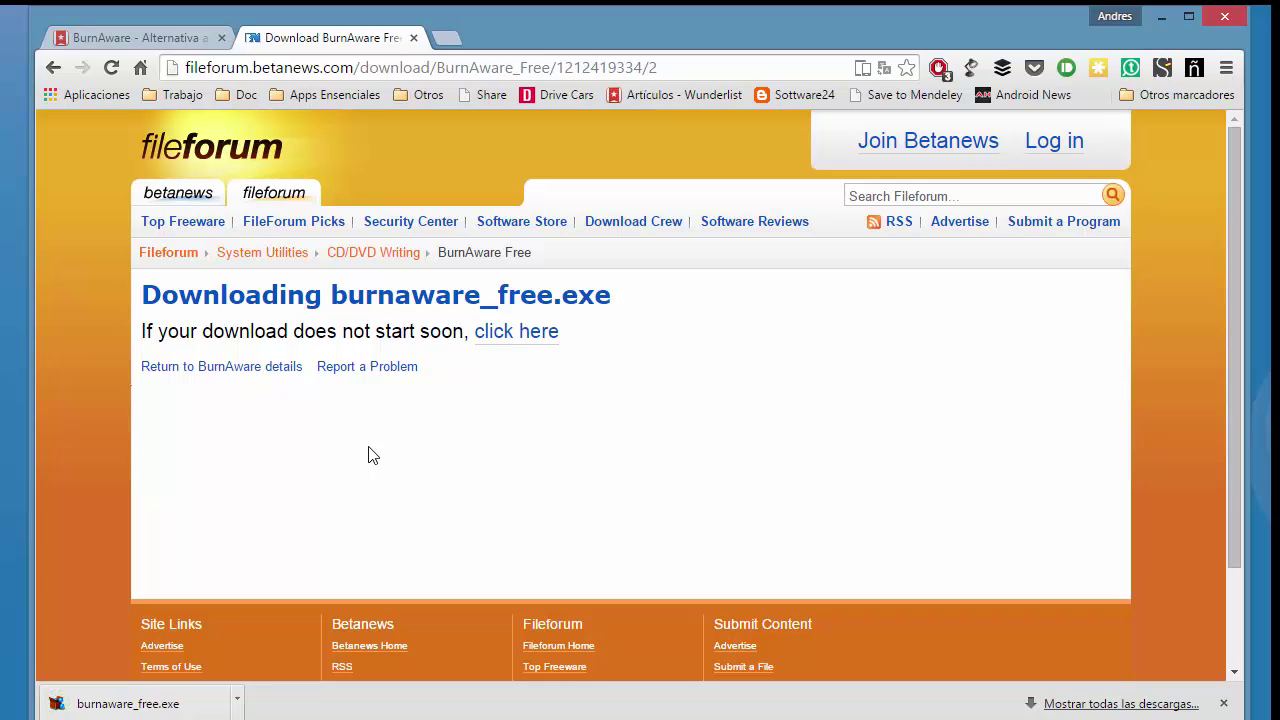
{"action": "left_click", "coordinate": [180, 703]}
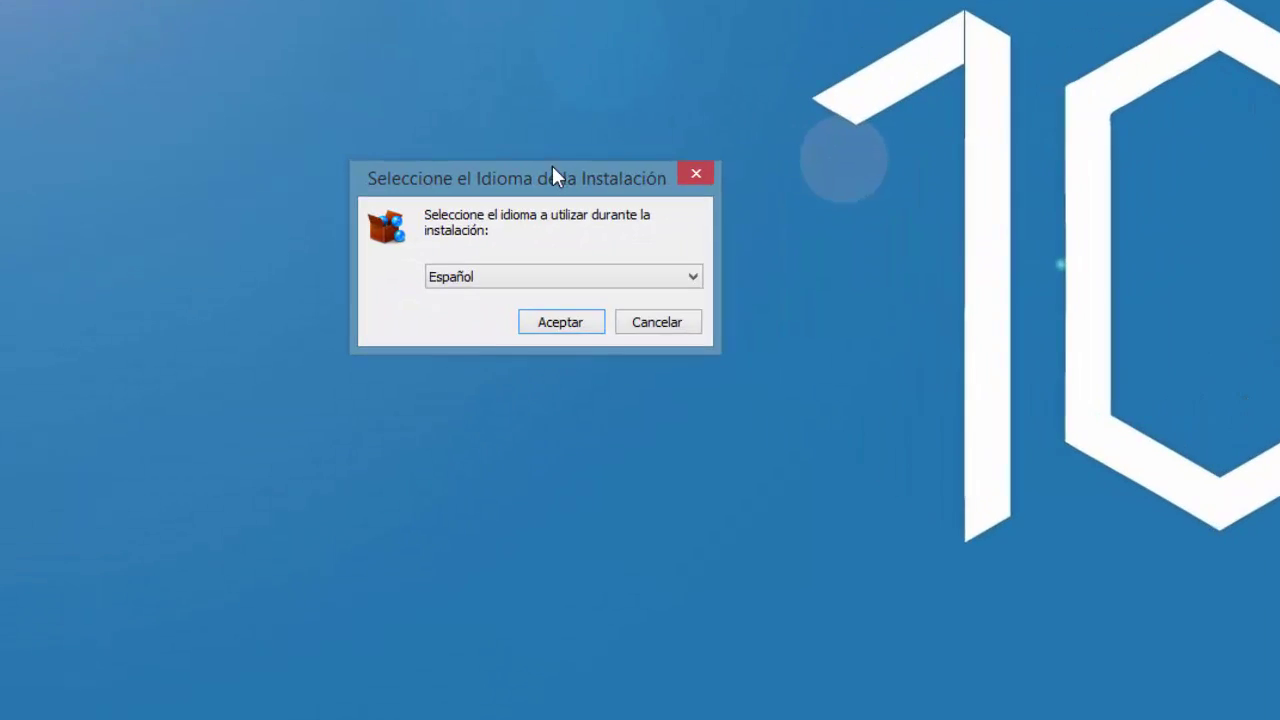
{"action": "left_click", "coordinate": [640, 388]}
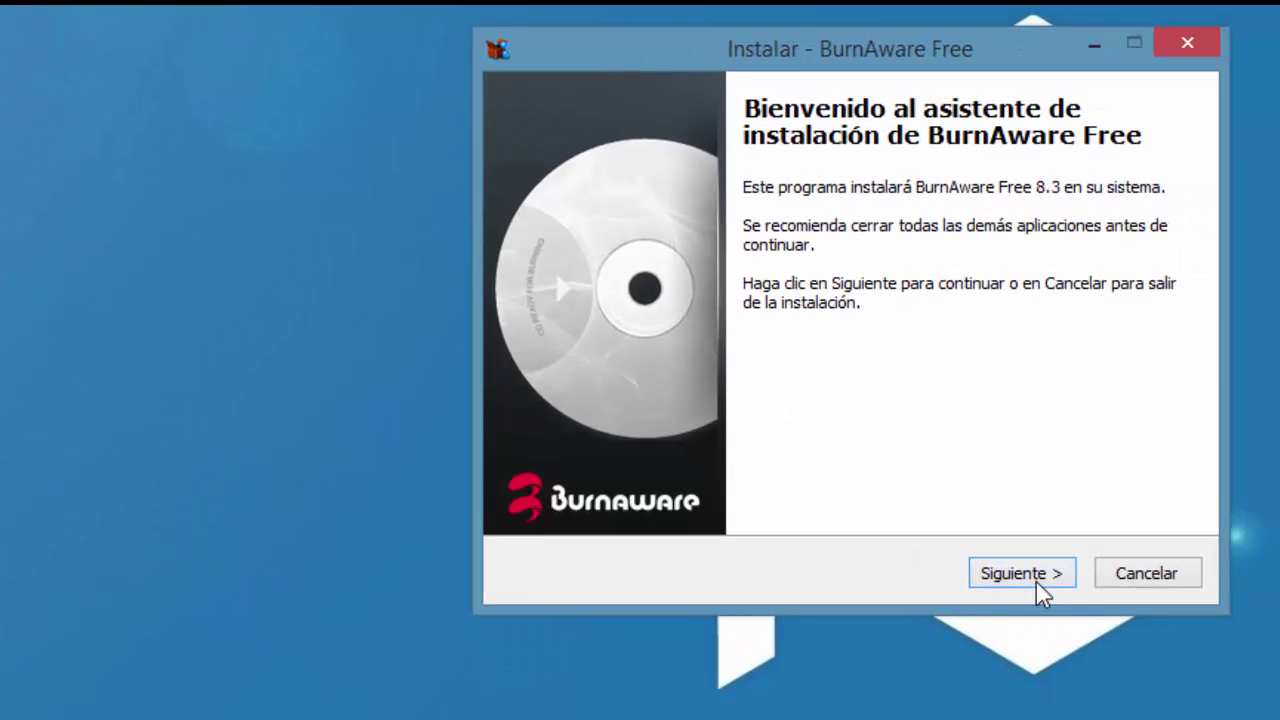
Accept the BurnAware Free license agreement and keep the default destination folder and additional tasks
{"action": "left_click", "coordinate": [1036, 578]}
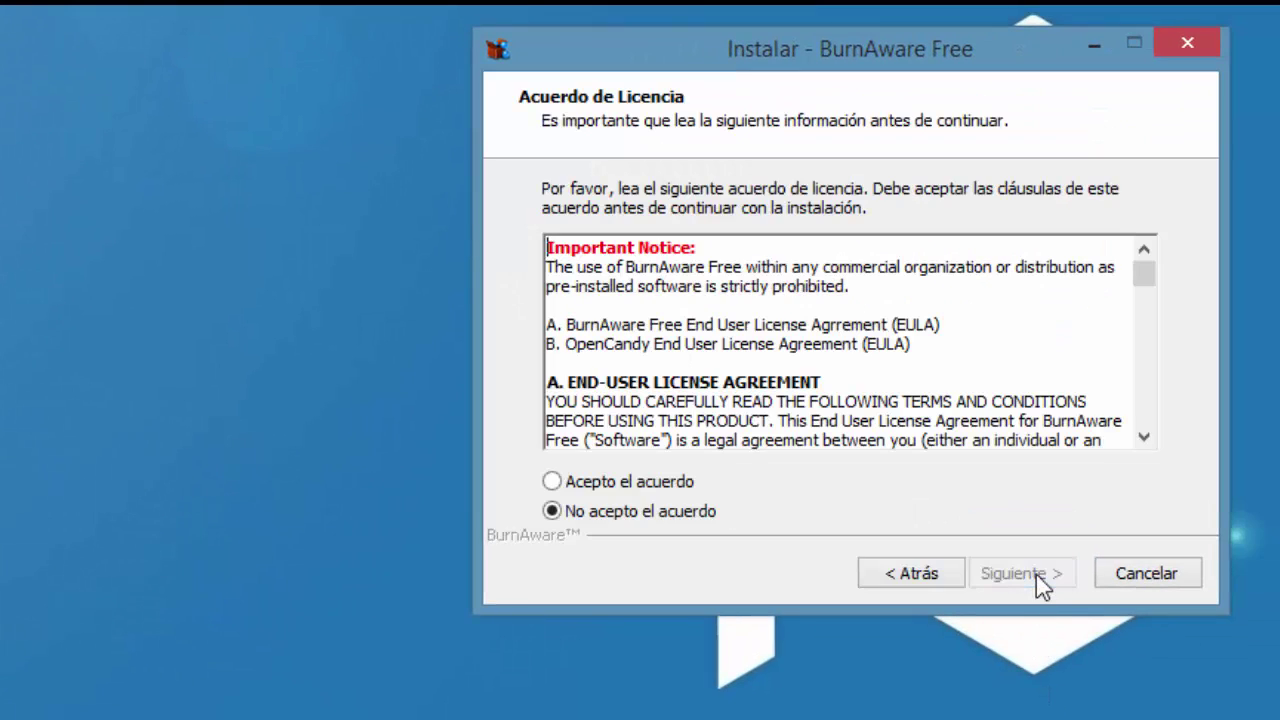
{"action": "left_click", "coordinate": [614, 482]}
{"action": "left_click", "coordinate": [1005, 576]}
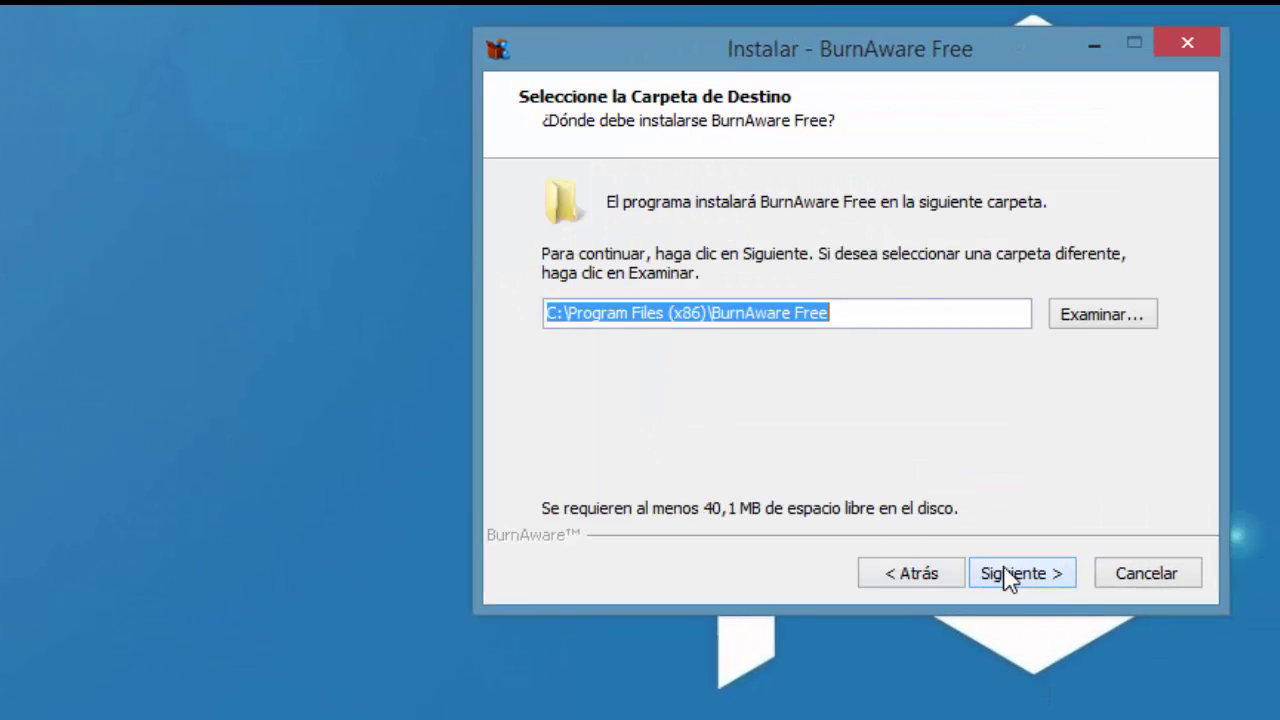
{"action": "left_click", "coordinate": [1005, 576]}
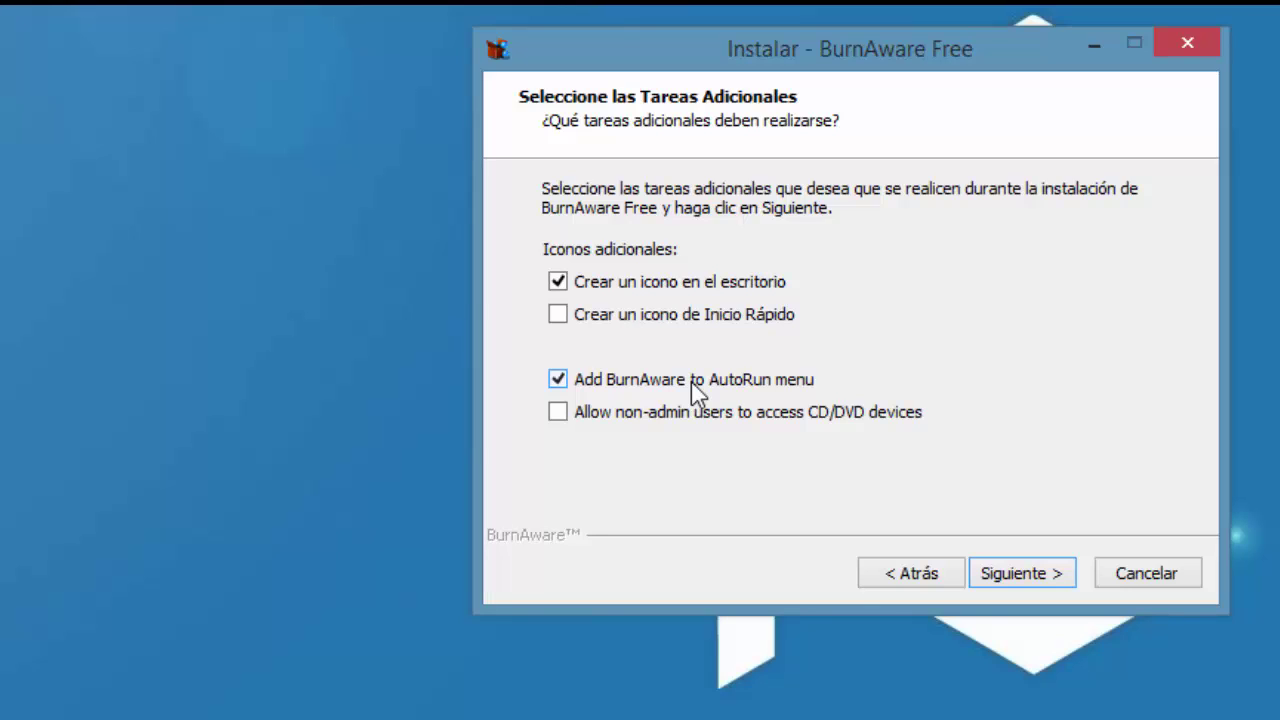
{"action": "left_click", "coordinate": [1031, 579]}
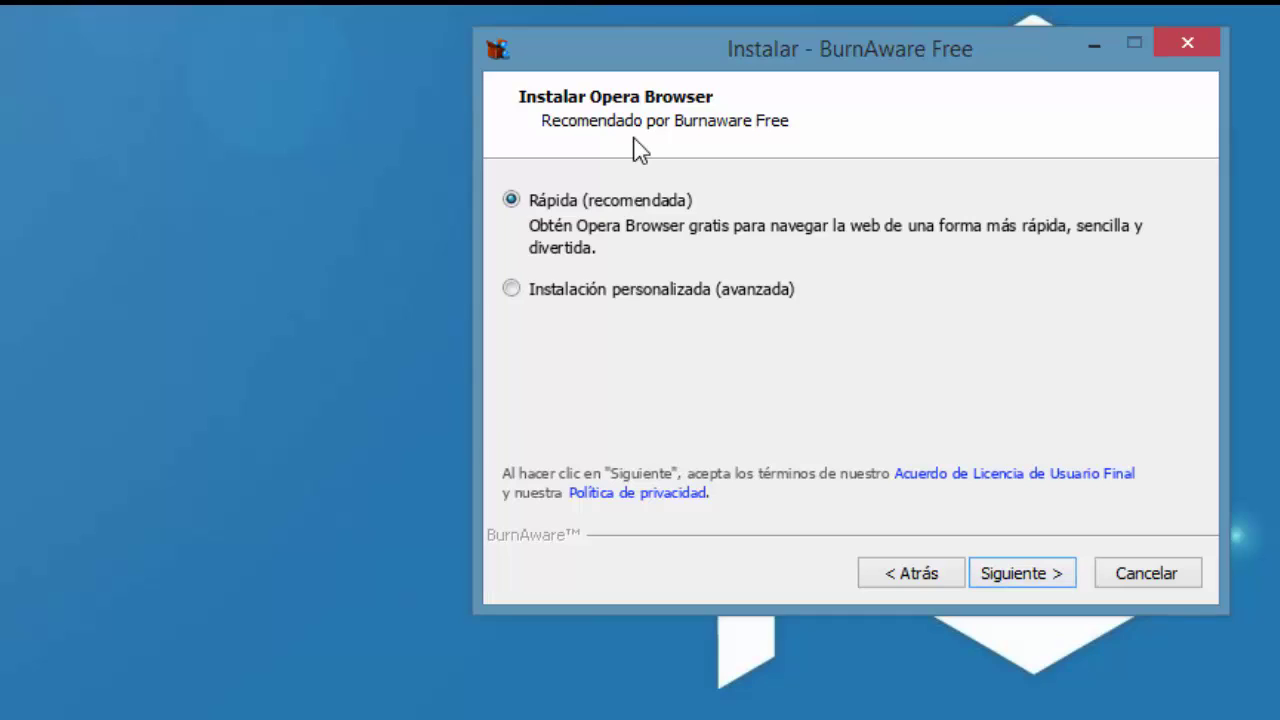
Choose the custom option to decline the Opera Browser offer and proceed with the BurnAware Free installation
{"action": "left_click", "coordinate": [601, 289]}
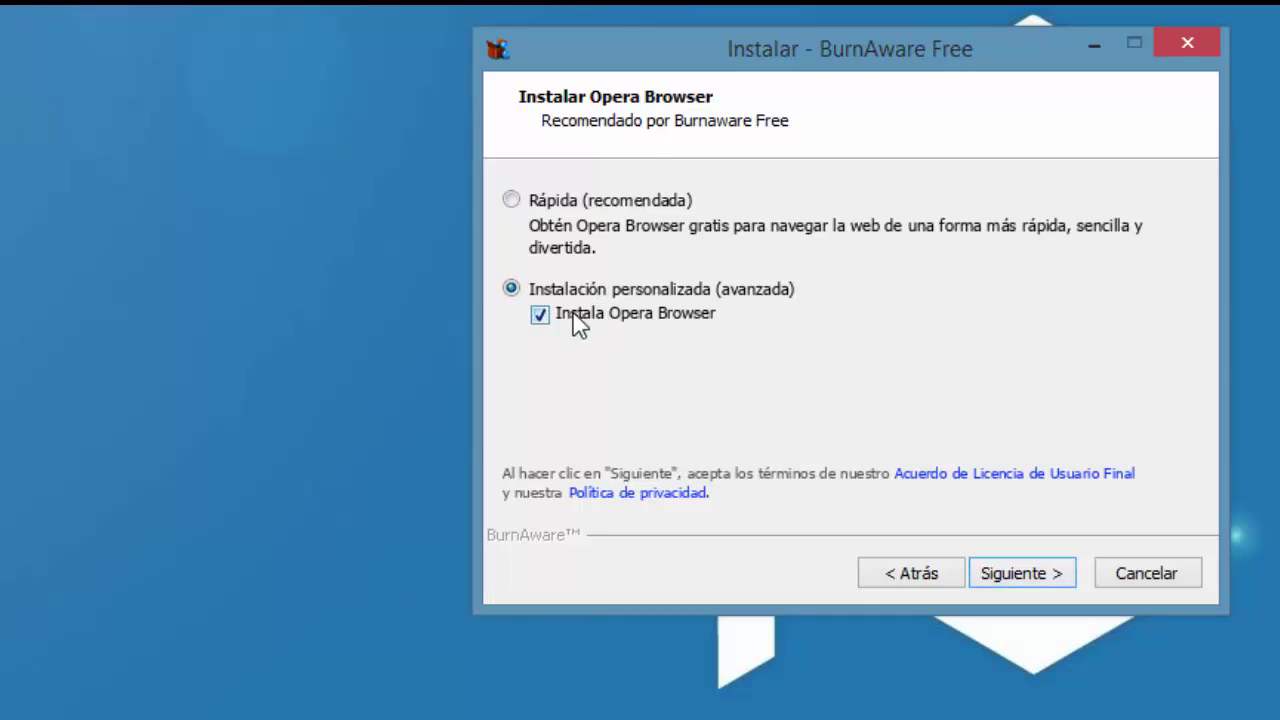
{"action": "left_click", "coordinate": [575, 315]}
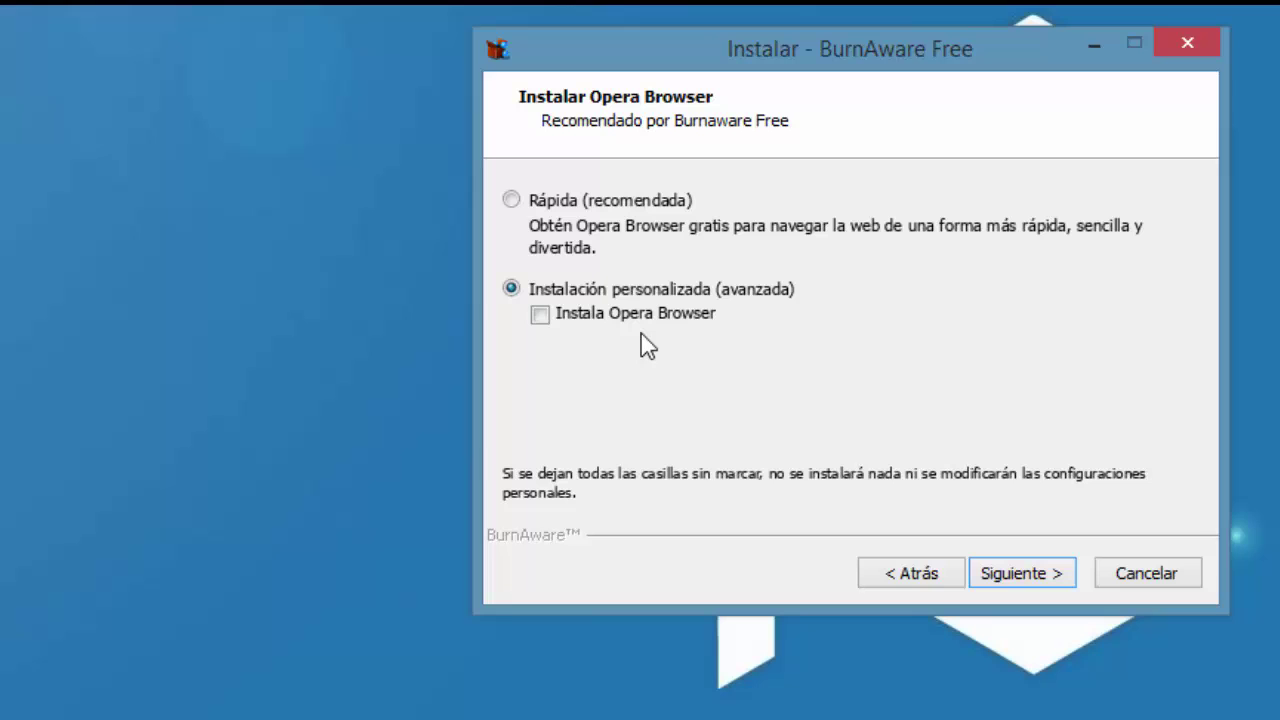
{"action": "left_click", "coordinate": [1022, 574]}
{"action": "left_click", "coordinate": [1022, 574]}
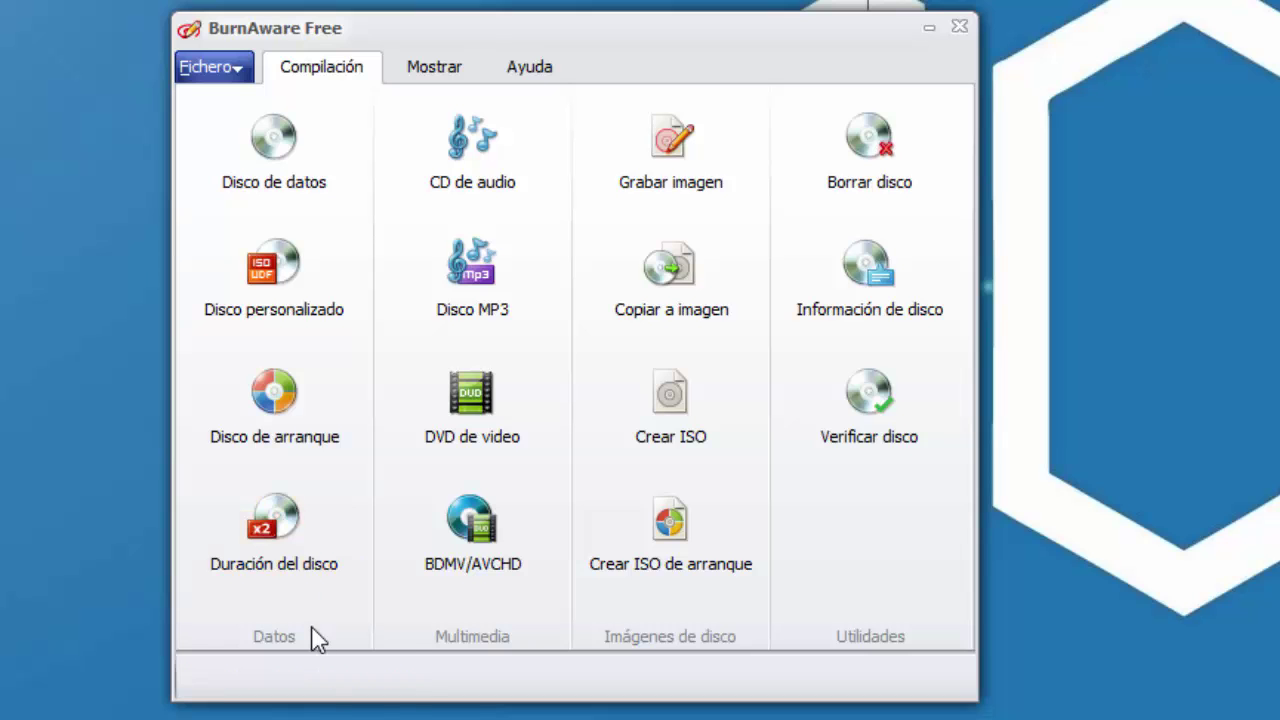
Start a data disc compilation and review its recorder, burn speed and disc size options, keeping the speed at MAX
{"action": "left_click", "coordinate": [295, 165]}
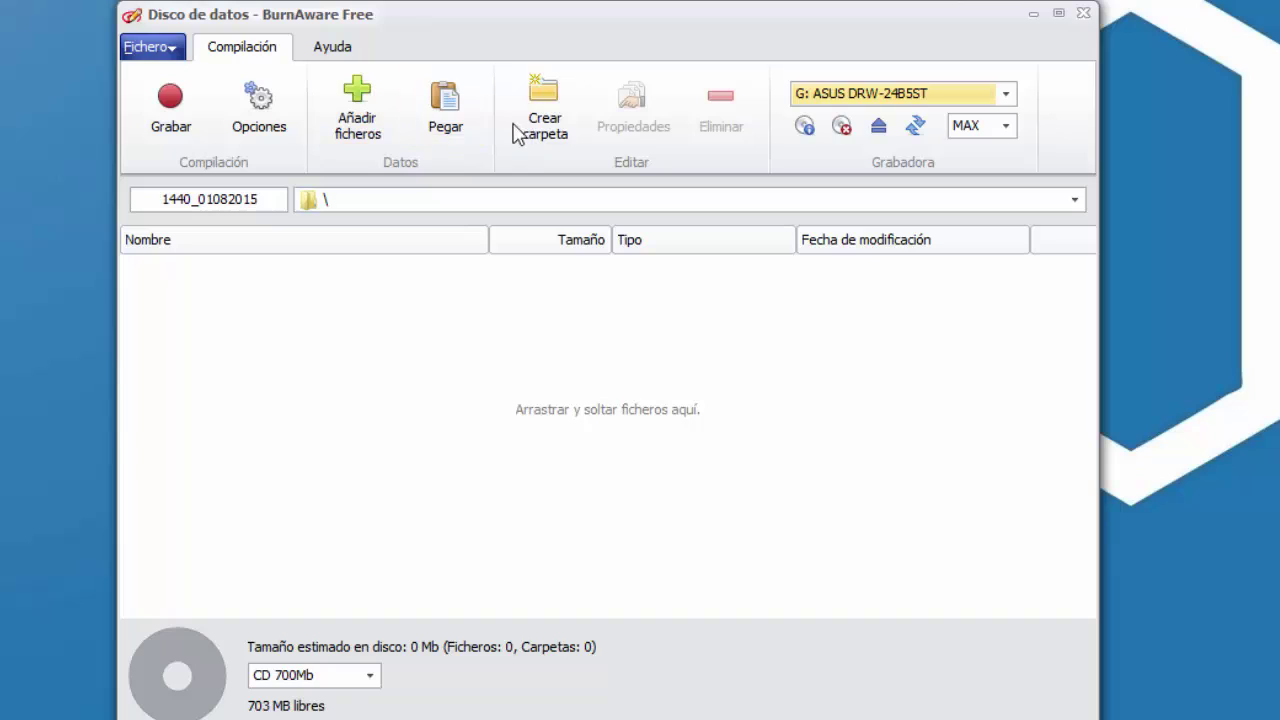
{"action": "left_click", "coordinate": [1006, 94]}
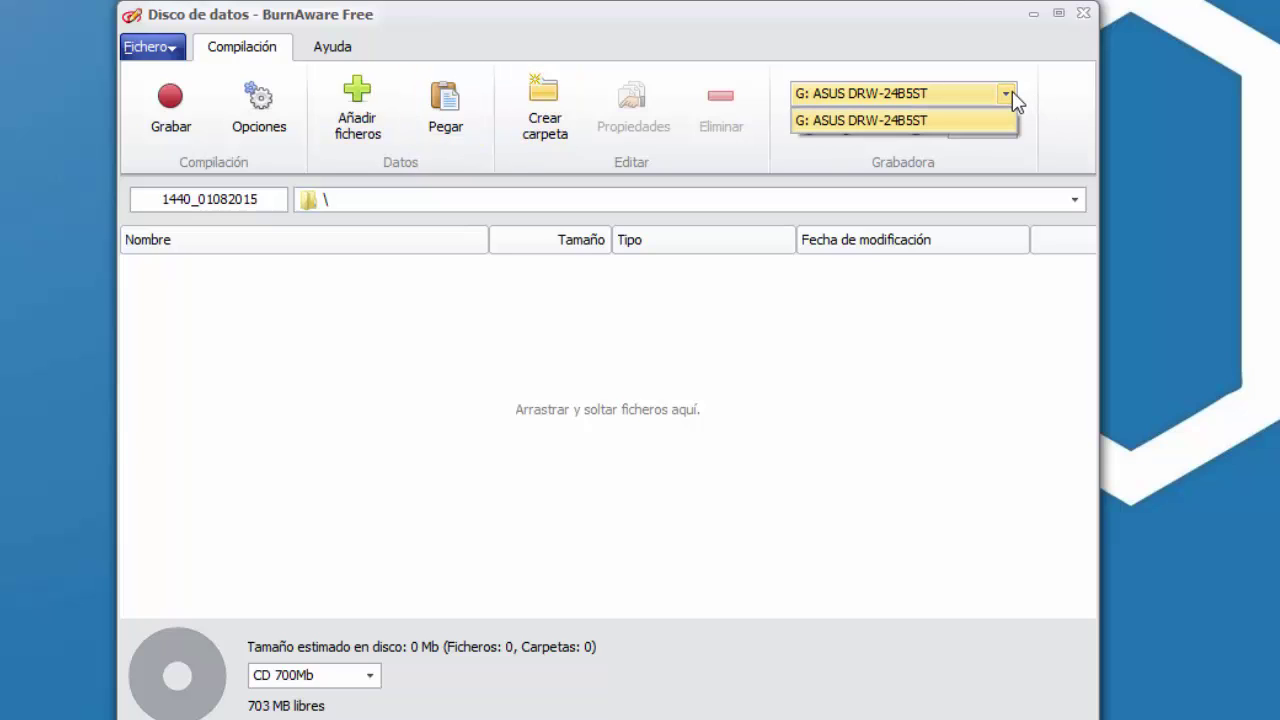
{"action": "left_click", "coordinate": [1012, 94]}
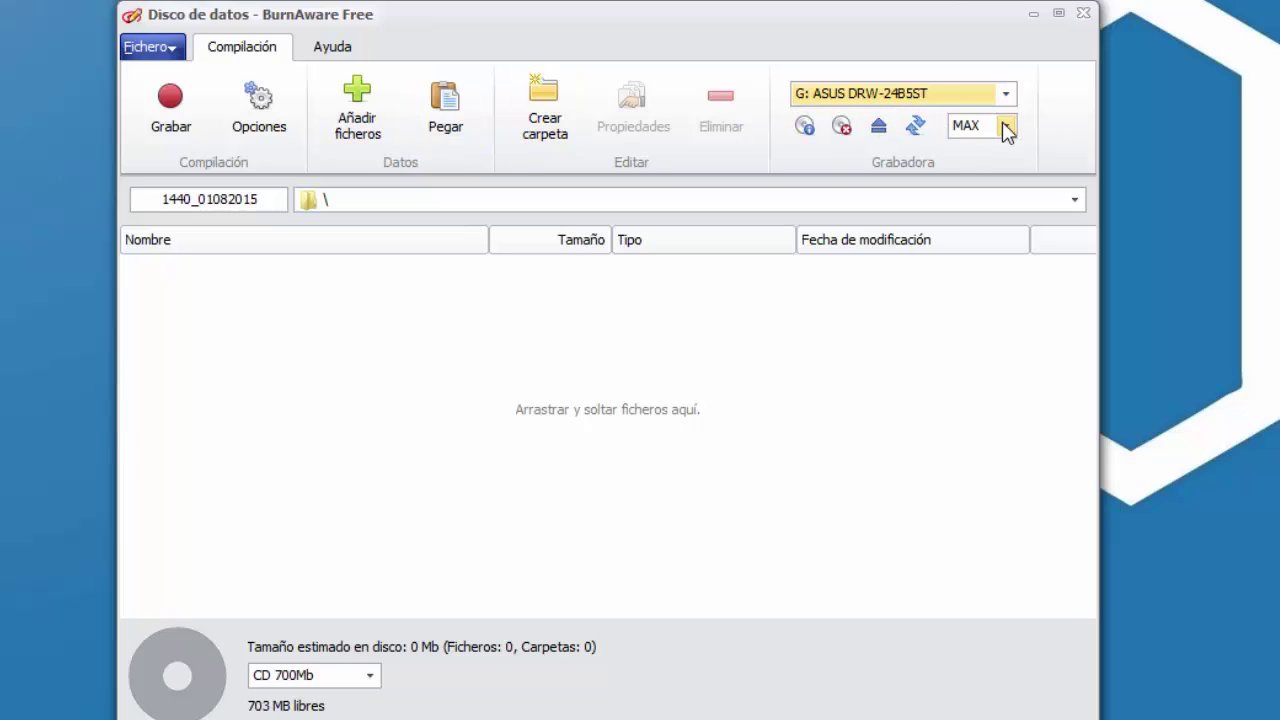
{"action": "left_click", "coordinate": [1007, 128]}
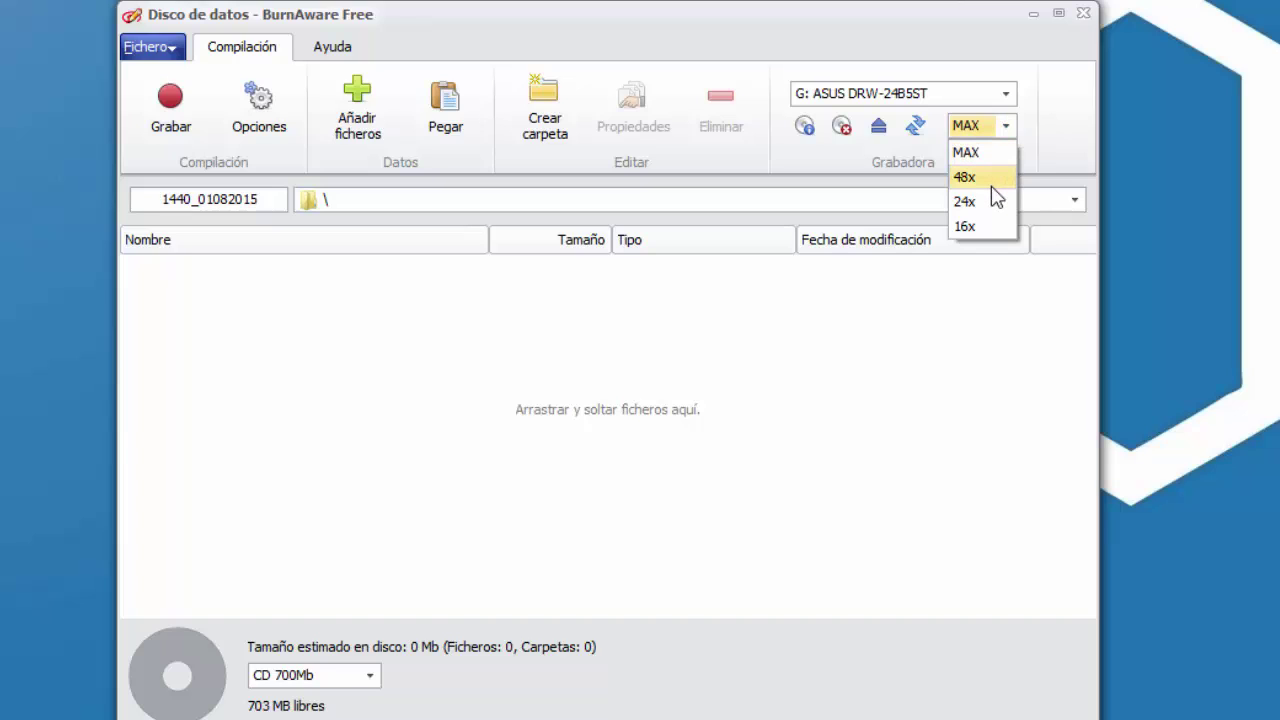
{"action": "left_click", "coordinate": [979, 160]}
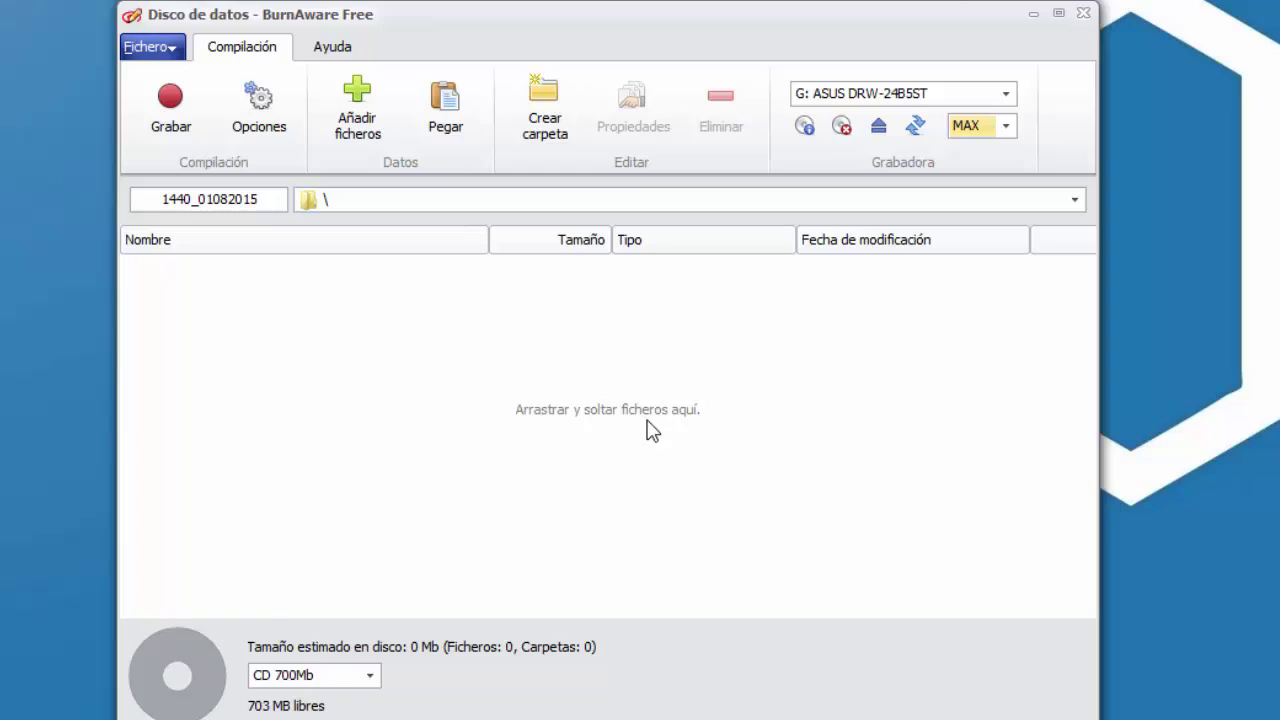
{"action": "left_click", "coordinate": [362, 680]}
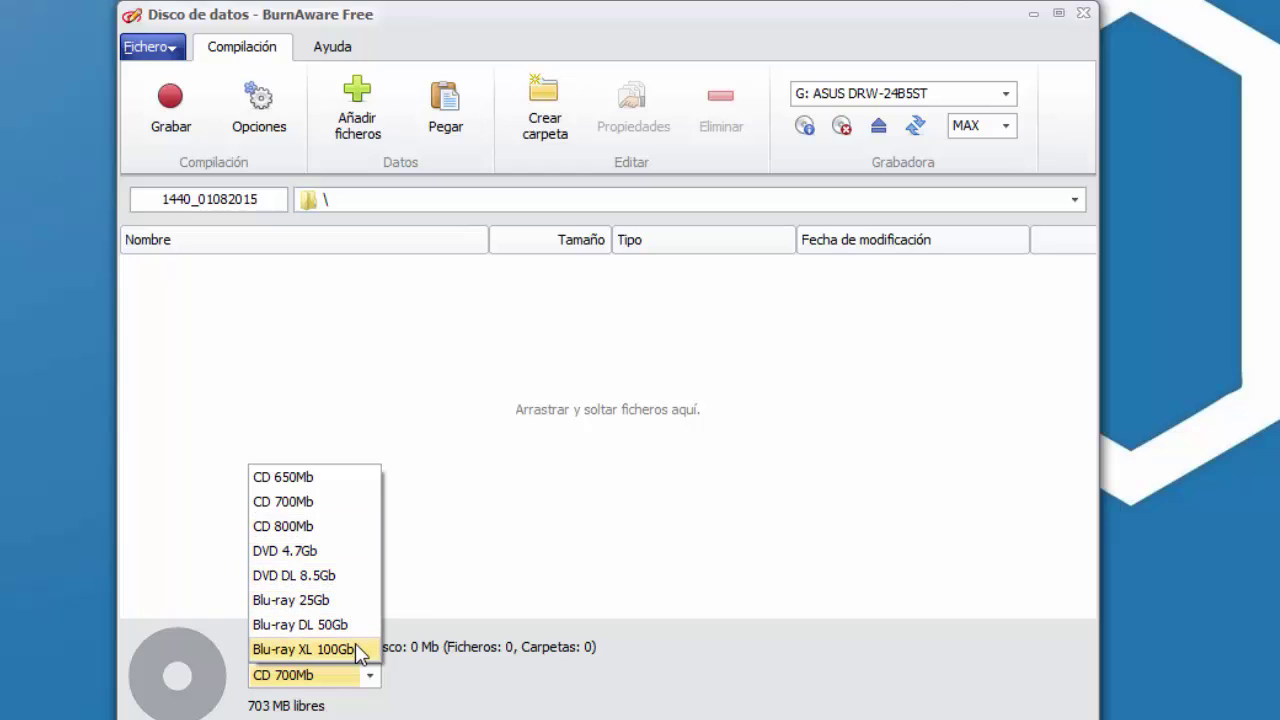
{"action": "left_click", "coordinate": [443, 437]}
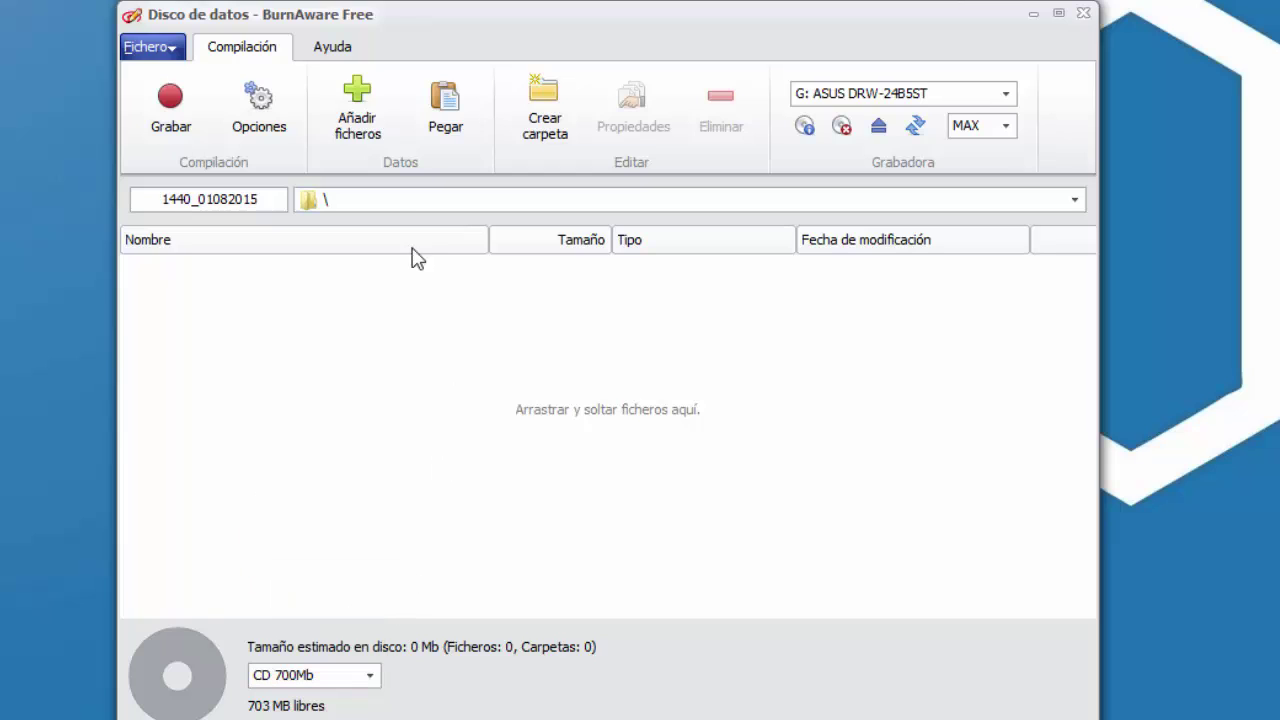
Add all files from the "3 - grabar ISO" folder in Documents\VIDEOS HD to the data disc compilation
{"action": "left_click", "coordinate": [366, 132]}
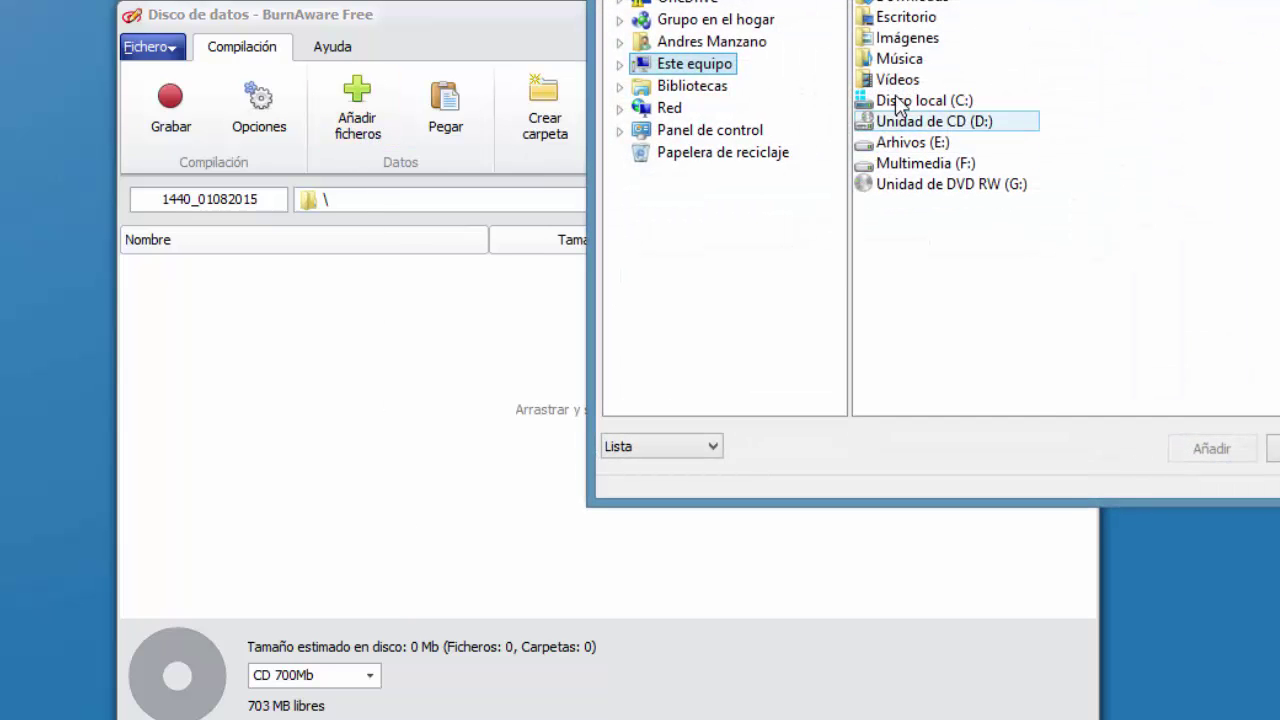
{"action": "left_click", "coordinate": [905, 3]}
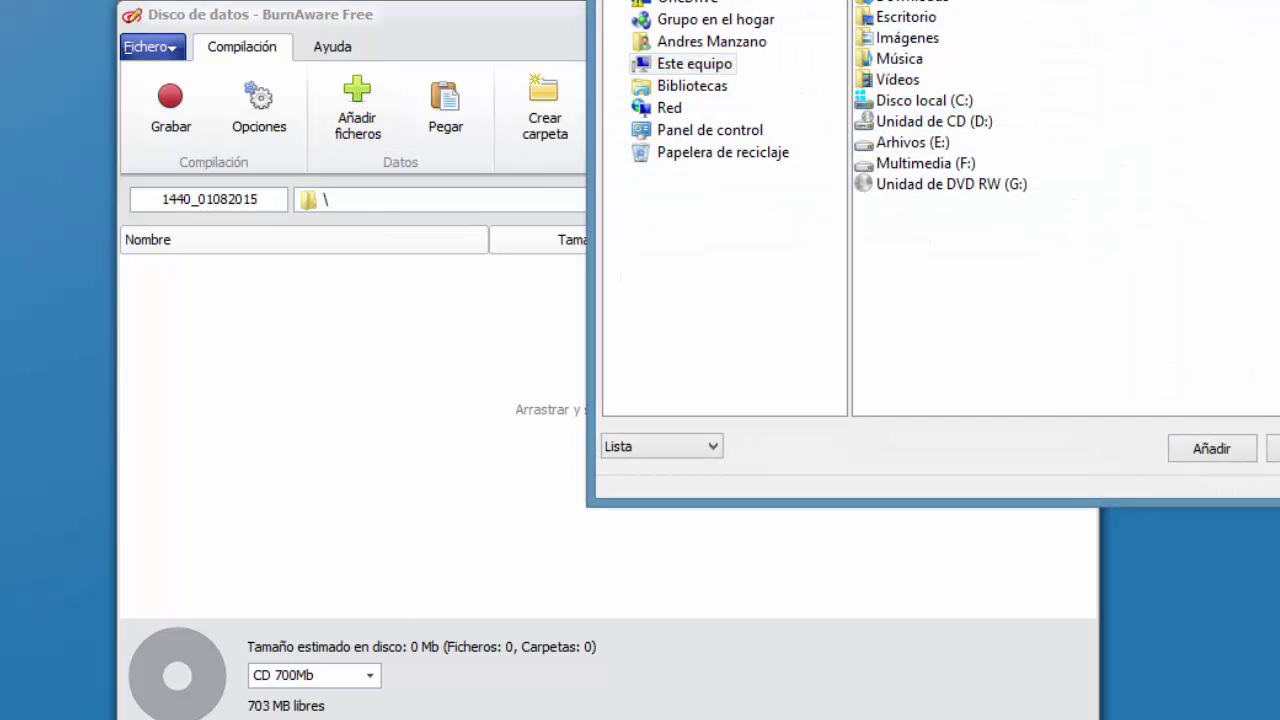
{"action": "left_click", "coordinate": [722, 85]}
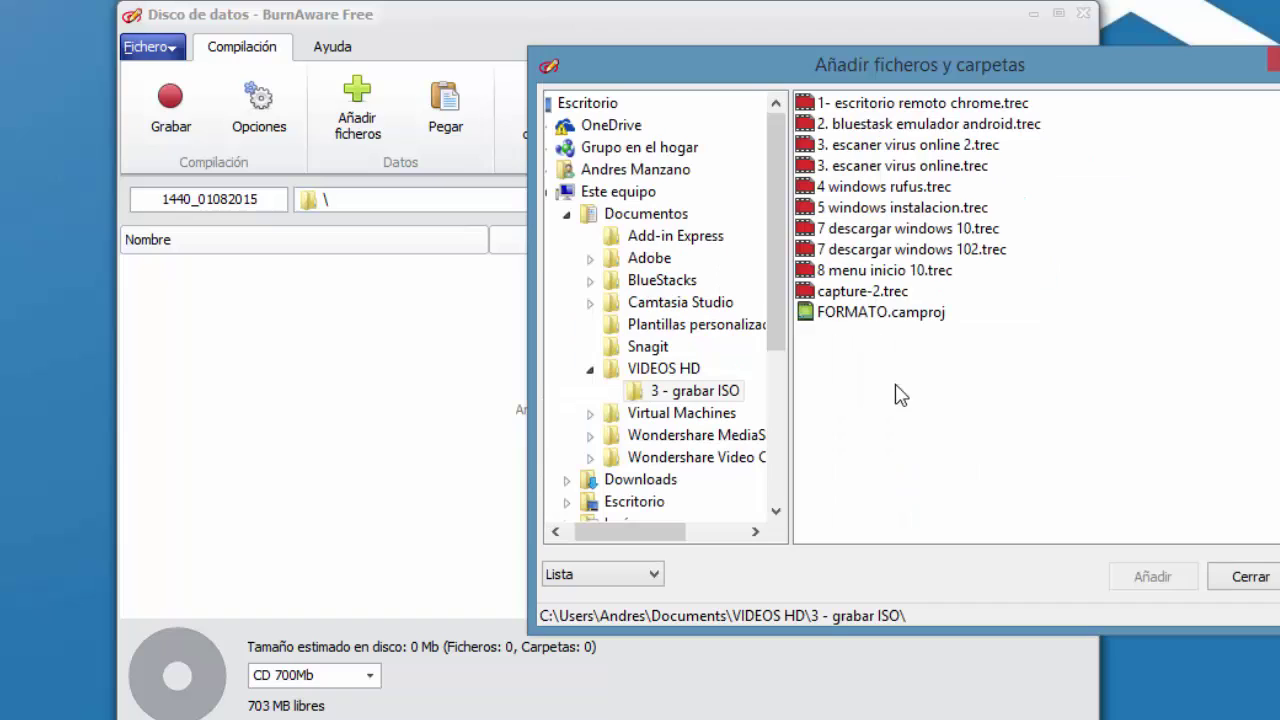
{"action": "left_click_drag", "start_coordinate": [896, 392], "coordinate": [876, 95]}
{"action": "left_click", "coordinate": [1148, 580]}
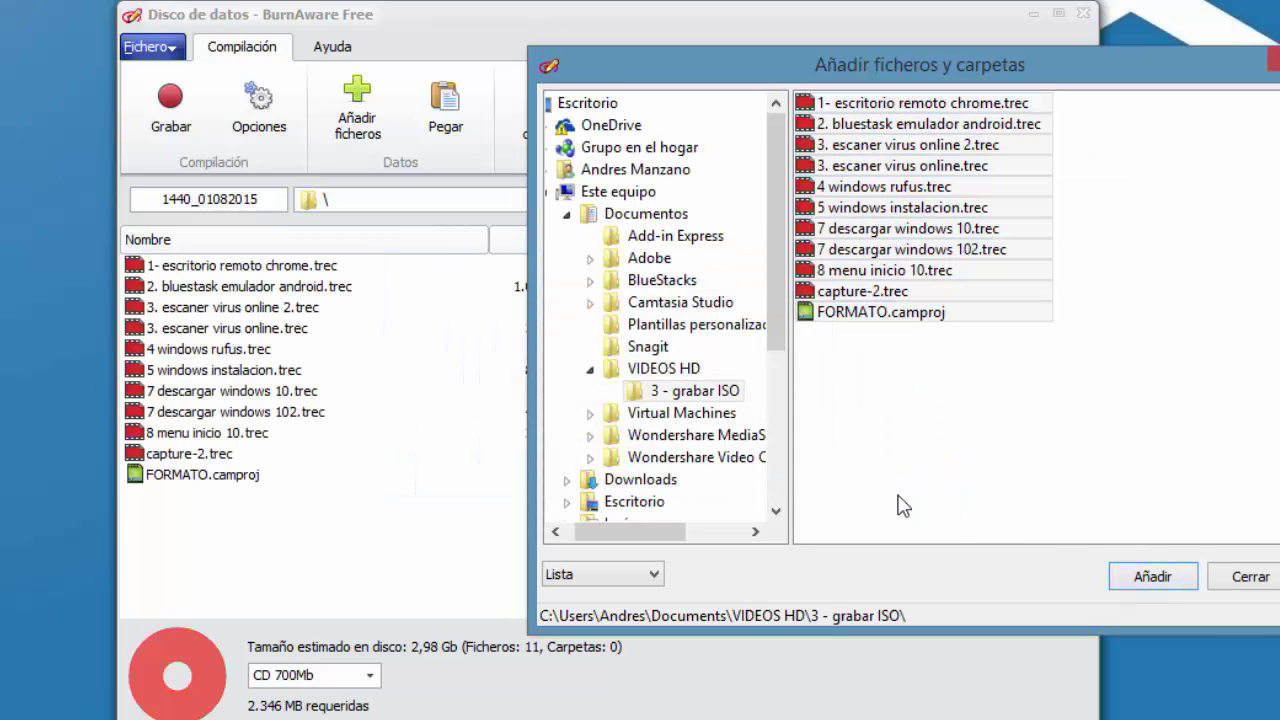
{"action": "left_click", "coordinate": [1255, 580]}
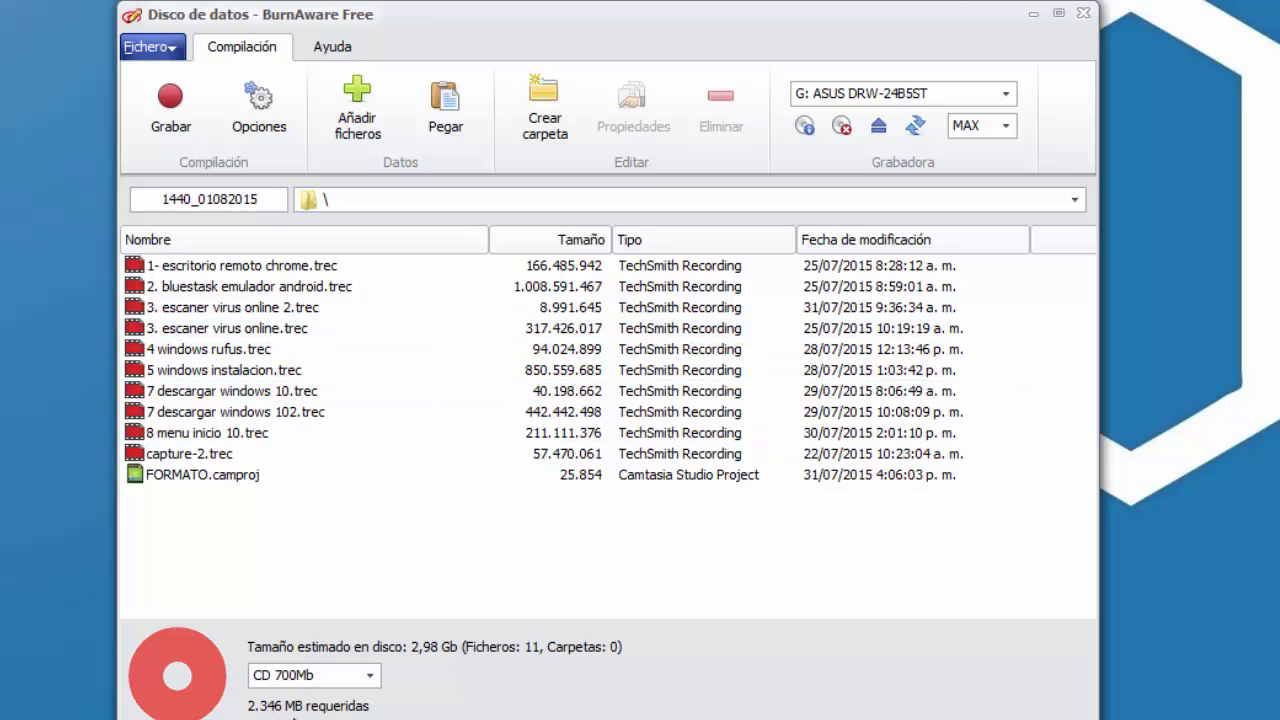
Set the disc size to DVD 4.7Gb and close the data disc compilation
{"action": "left_click", "coordinate": [370, 675]}
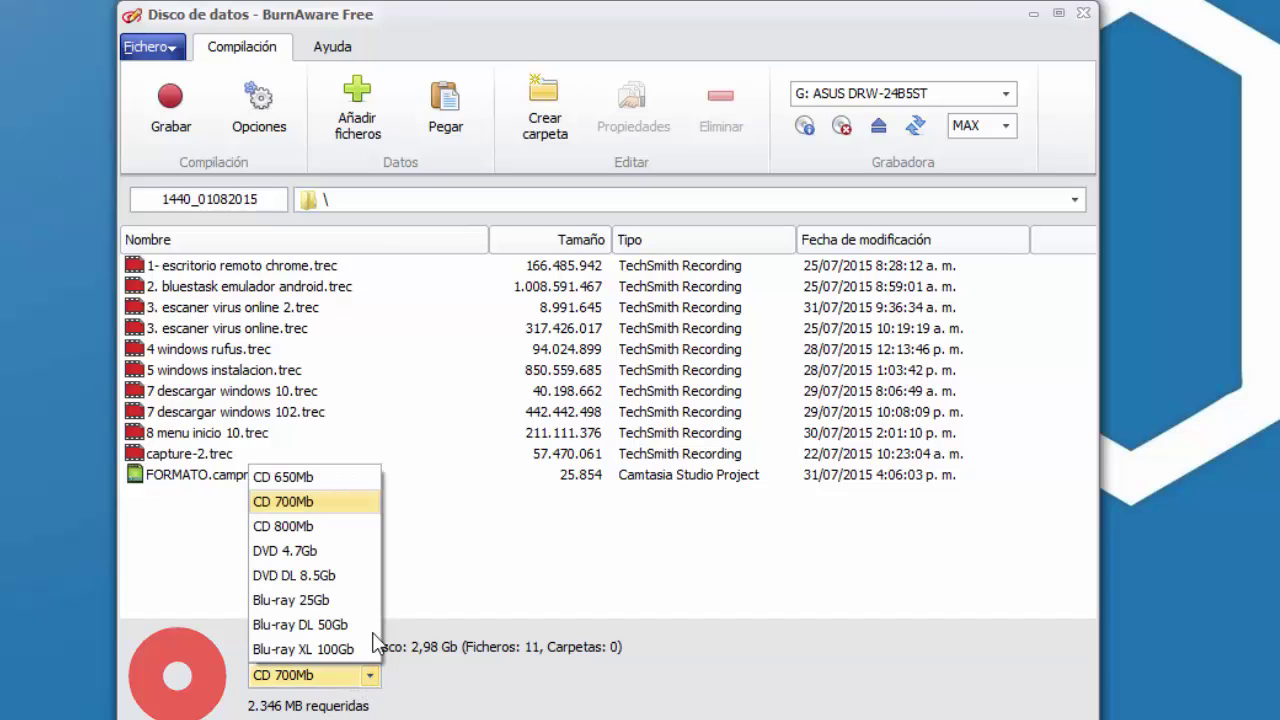
{"action": "left_click", "coordinate": [346, 560]}
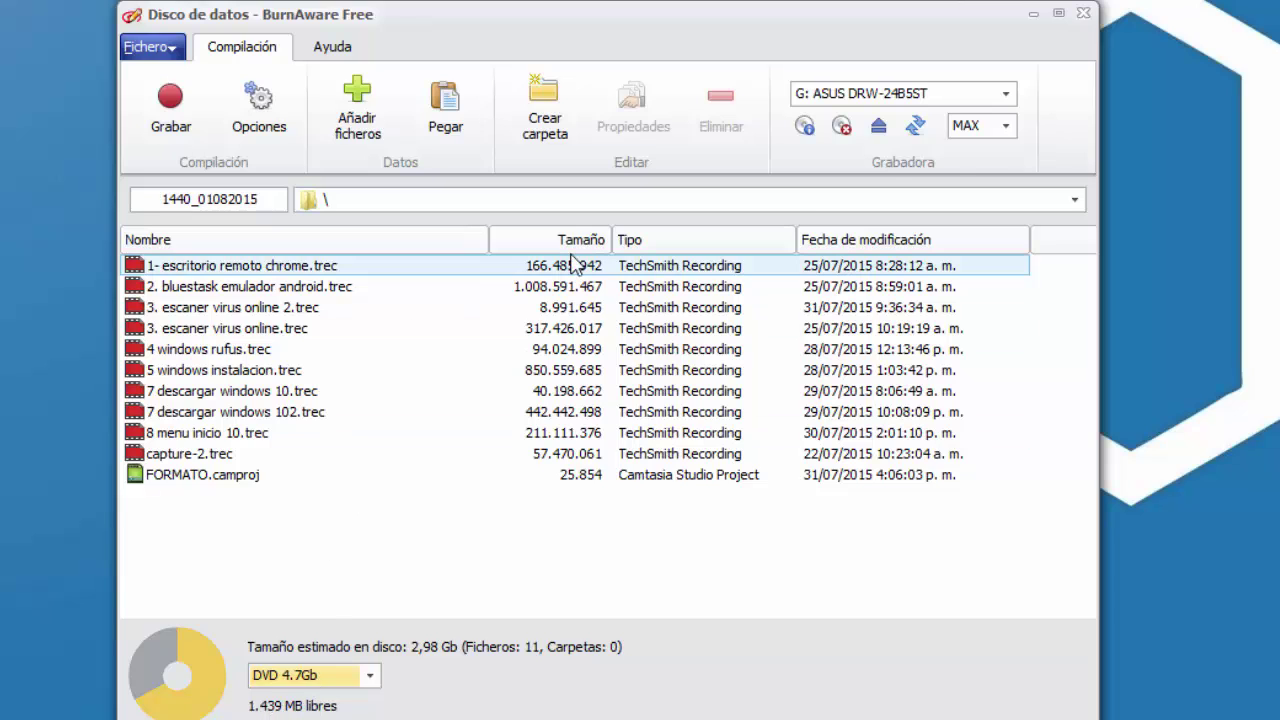
{"action": "left_click", "coordinate": [1083, 13]}
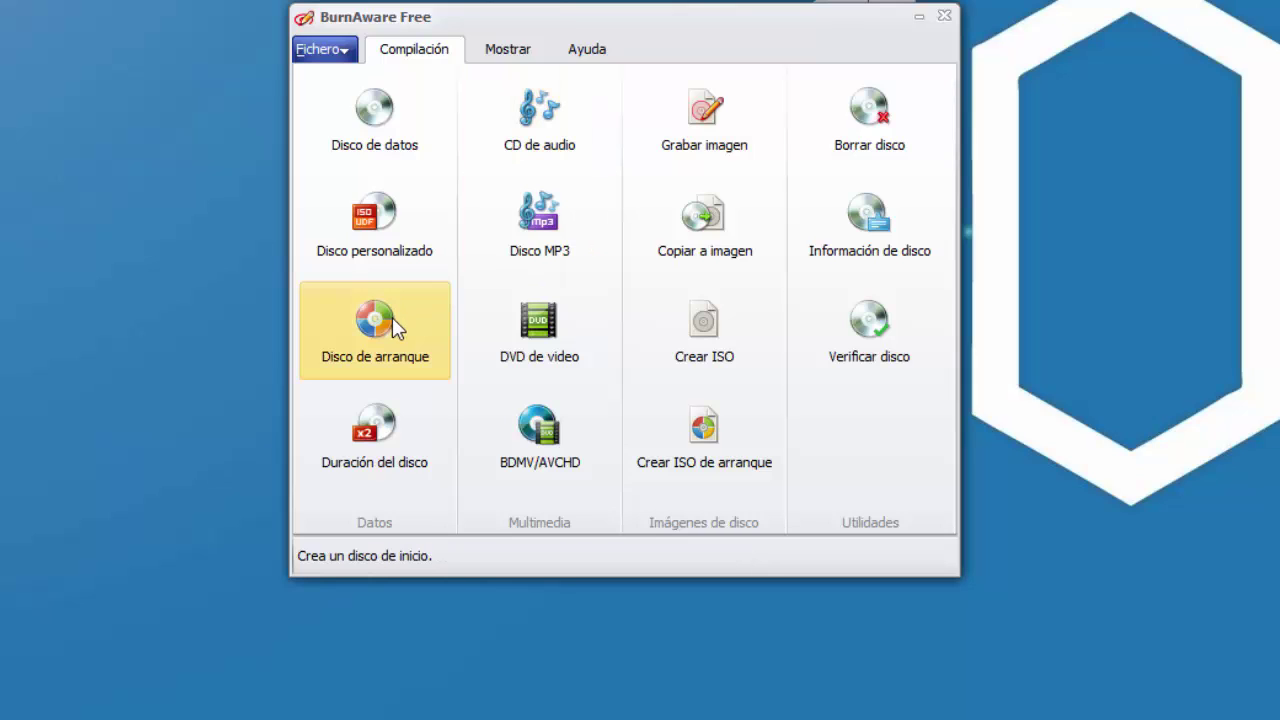
Open a new audio CD compilation and review the available CD durations
{"action": "left_click", "coordinate": [540, 145]}
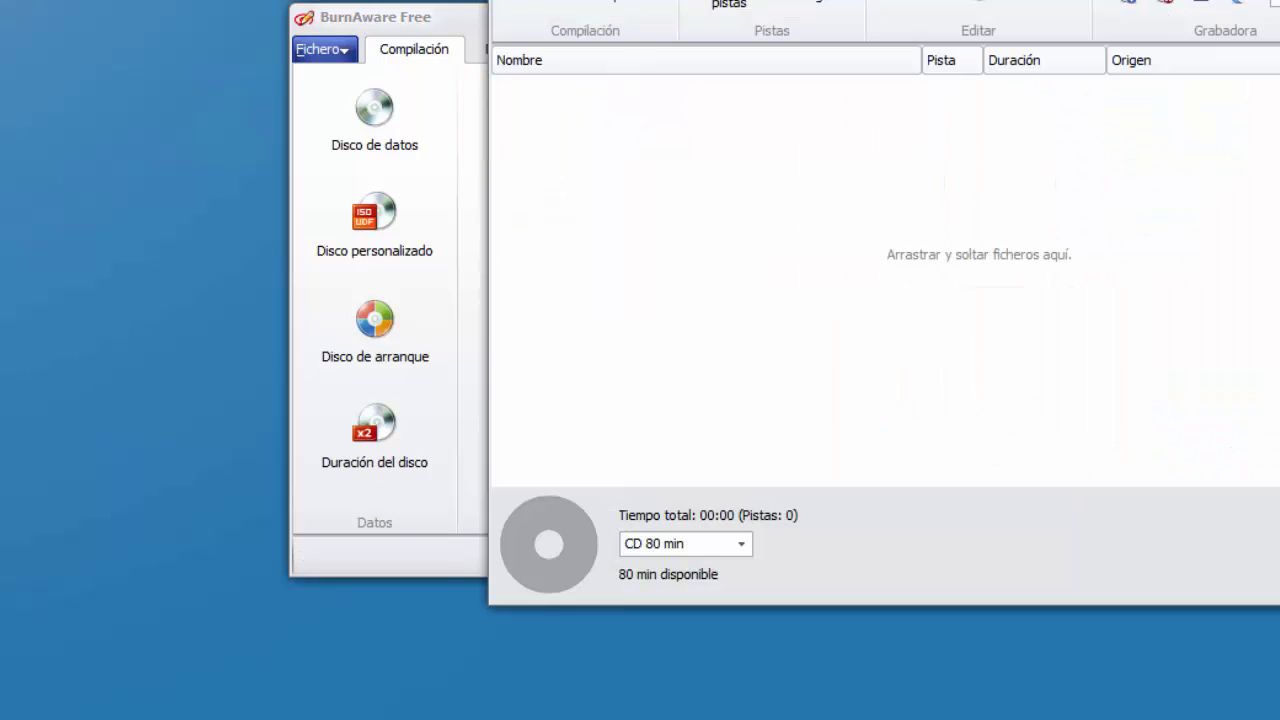
{"action": "left_click_drag", "start_coordinate": [1010, 2], "coordinate": [665, 21]}
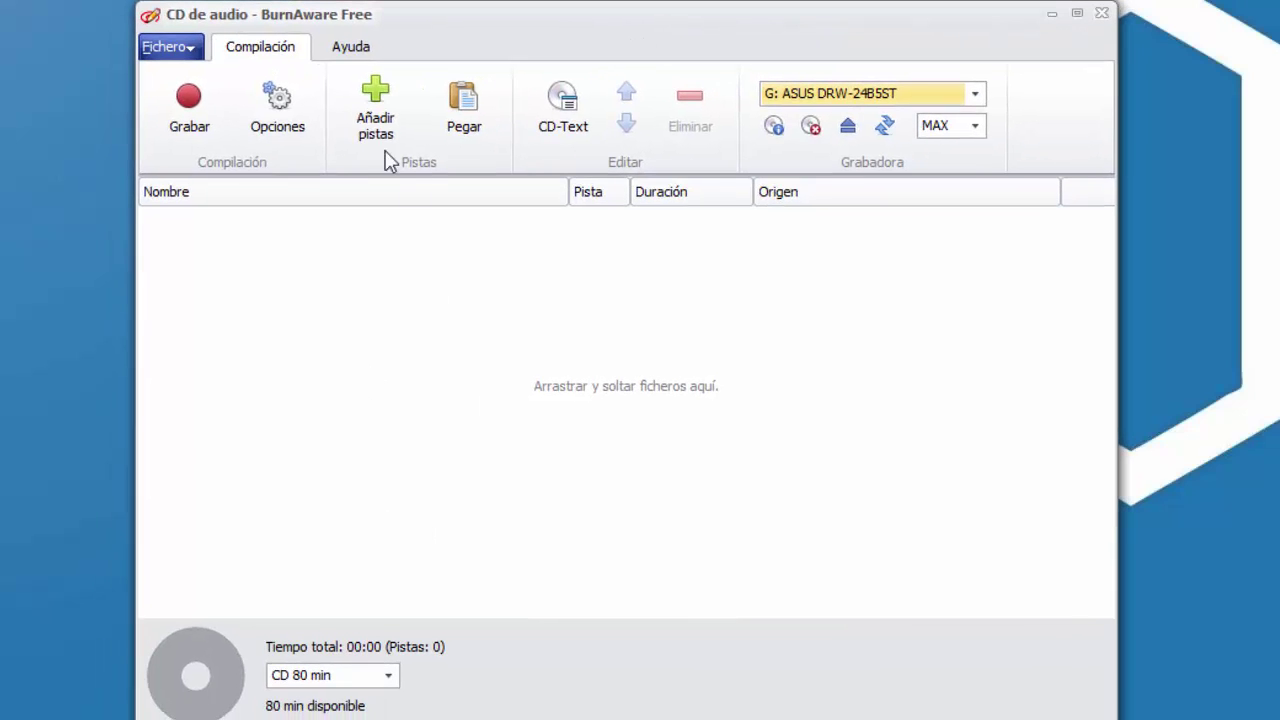
{"action": "left_click", "coordinate": [387, 665]}
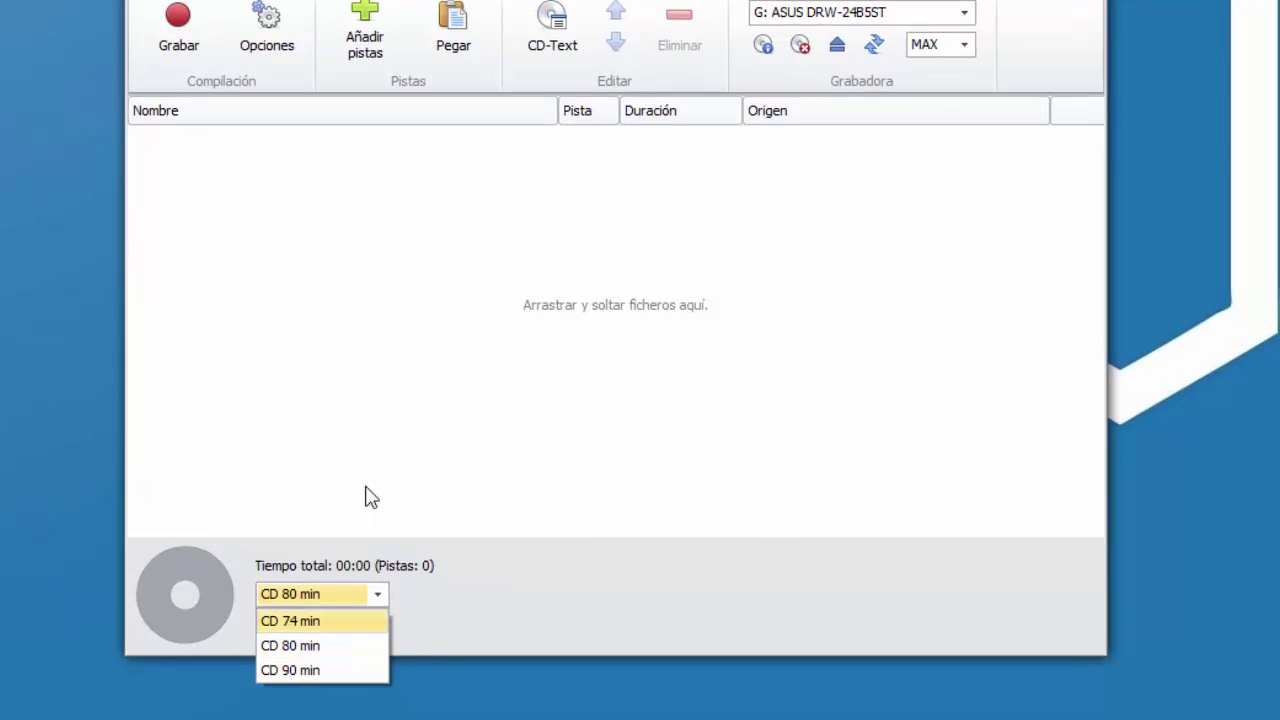
{"action": "left_click", "coordinate": [367, 444]}
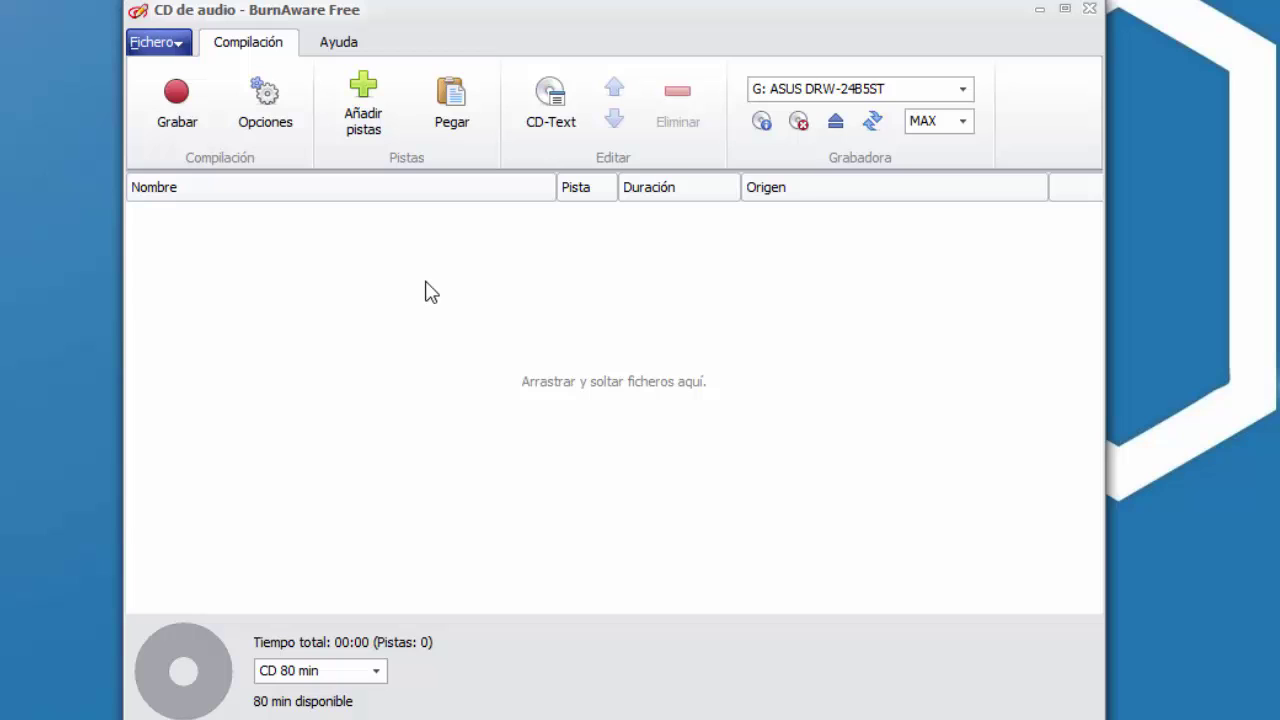
Examine the CD-Text fields of the audio CD and close them without entering anything
{"action": "left_click", "coordinate": [540, 130]}
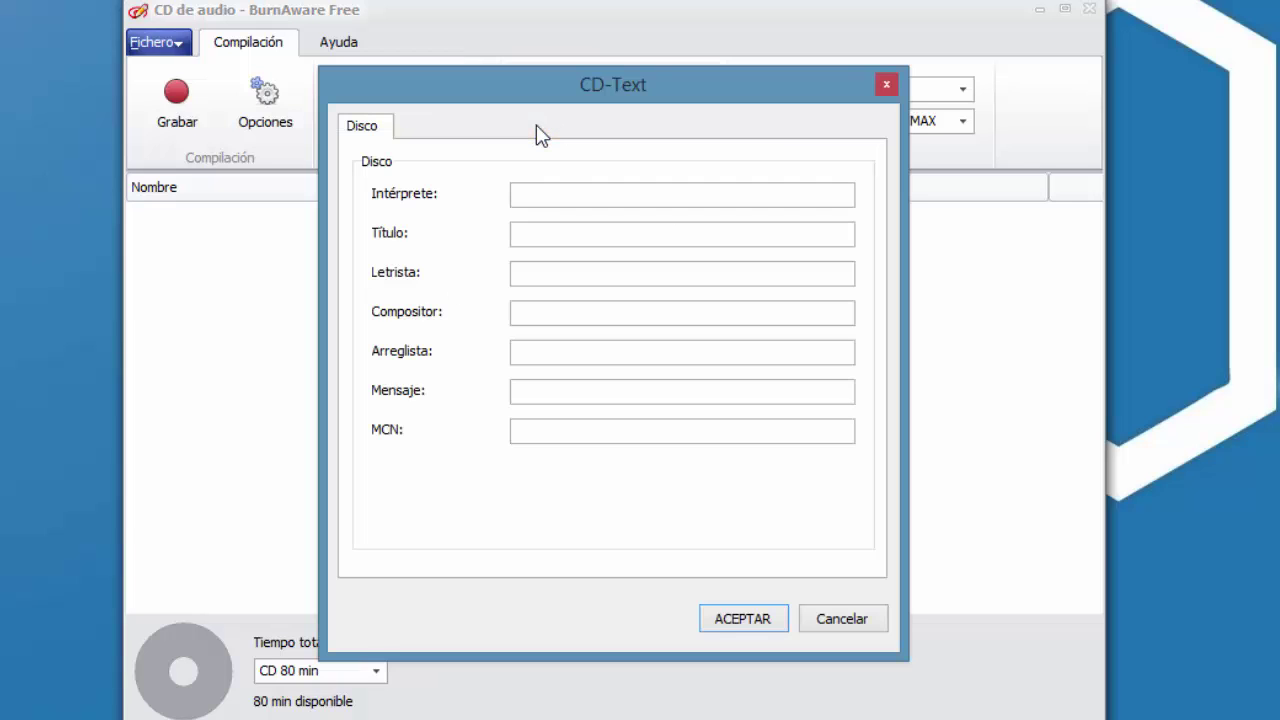
{"action": "left_click", "coordinate": [577, 191]}
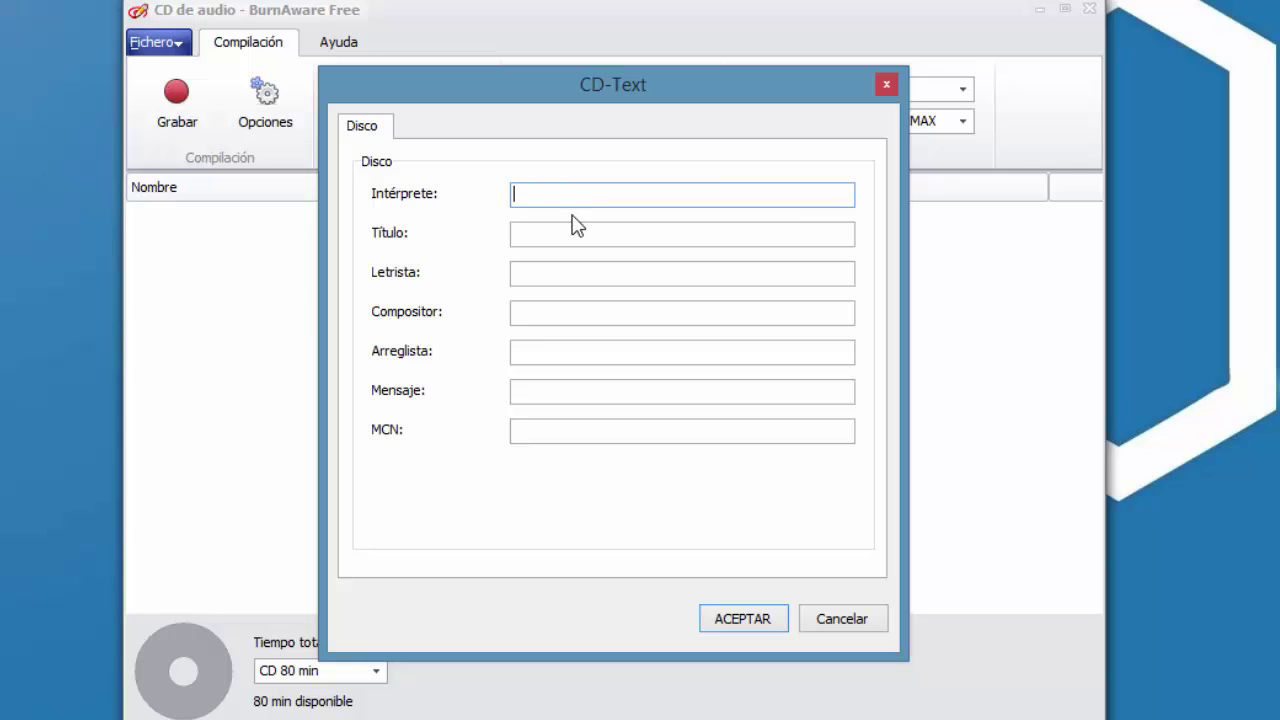
{"action": "left_click", "coordinate": [830, 622]}
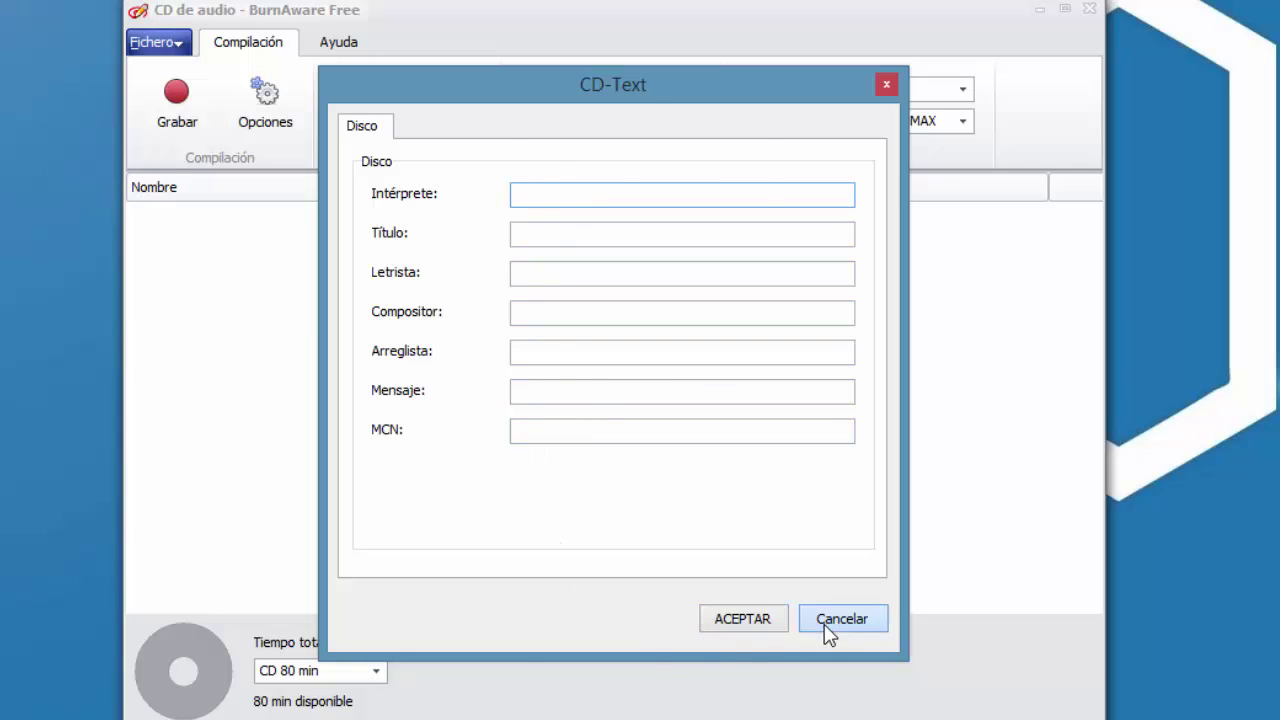
Replace the audio CD compilation with a new MP3 disc compilation and set its disc size to DVD 4.7Gb
{"action": "left_click", "coordinate": [1088, 9]}
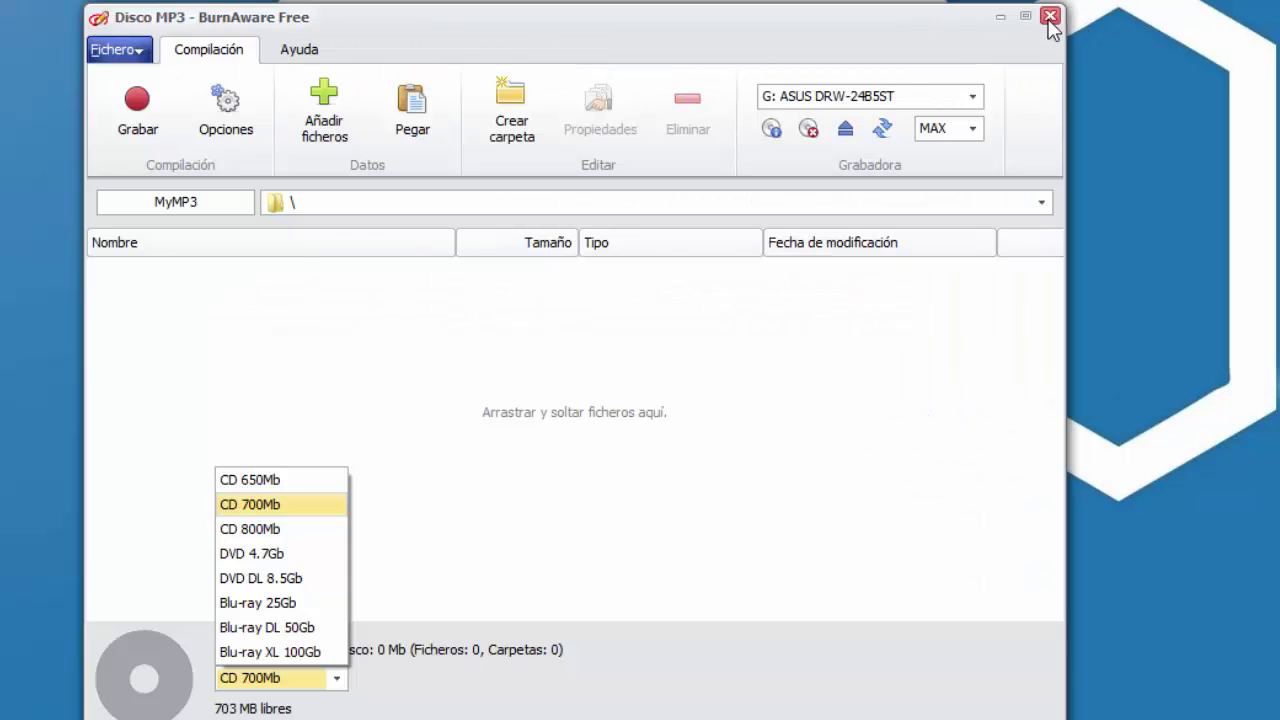
{"action": "left_click", "coordinate": [1049, 17]}
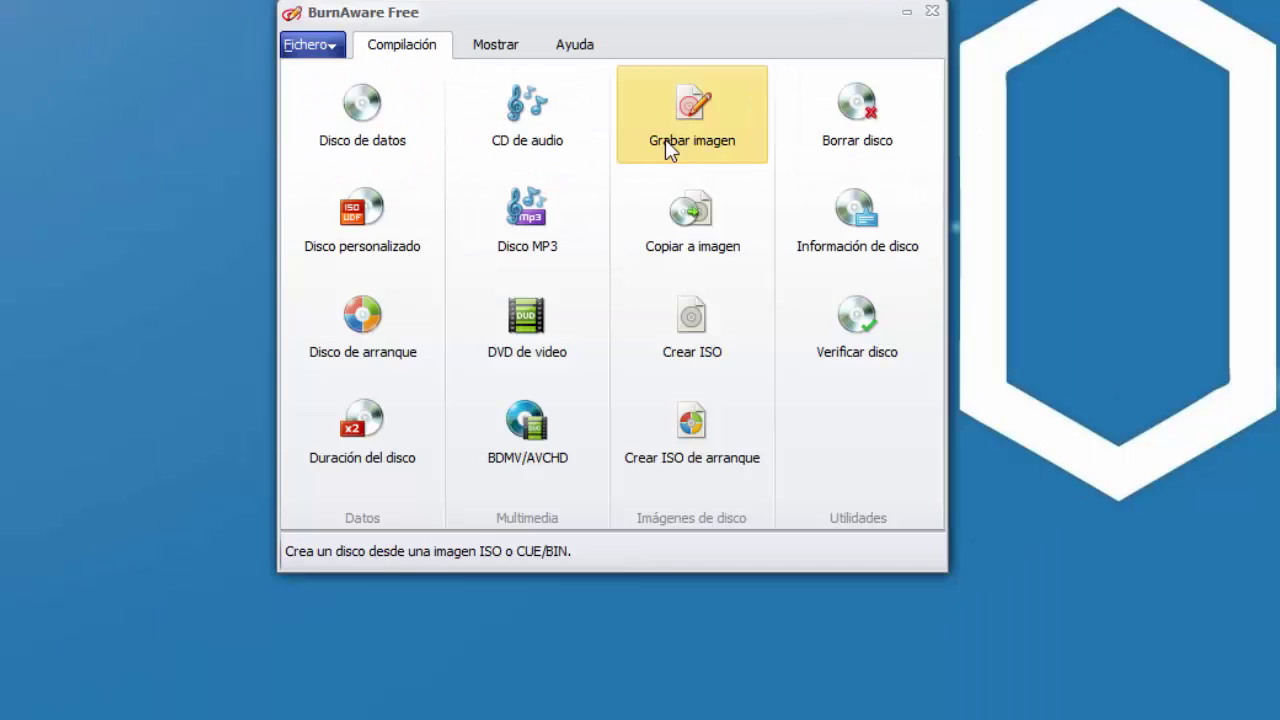
{"action": "left_click", "coordinate": [517, 265]}
{"action": "left_click_drag", "start_coordinate": [1000, 12], "coordinate": [791, 6]}
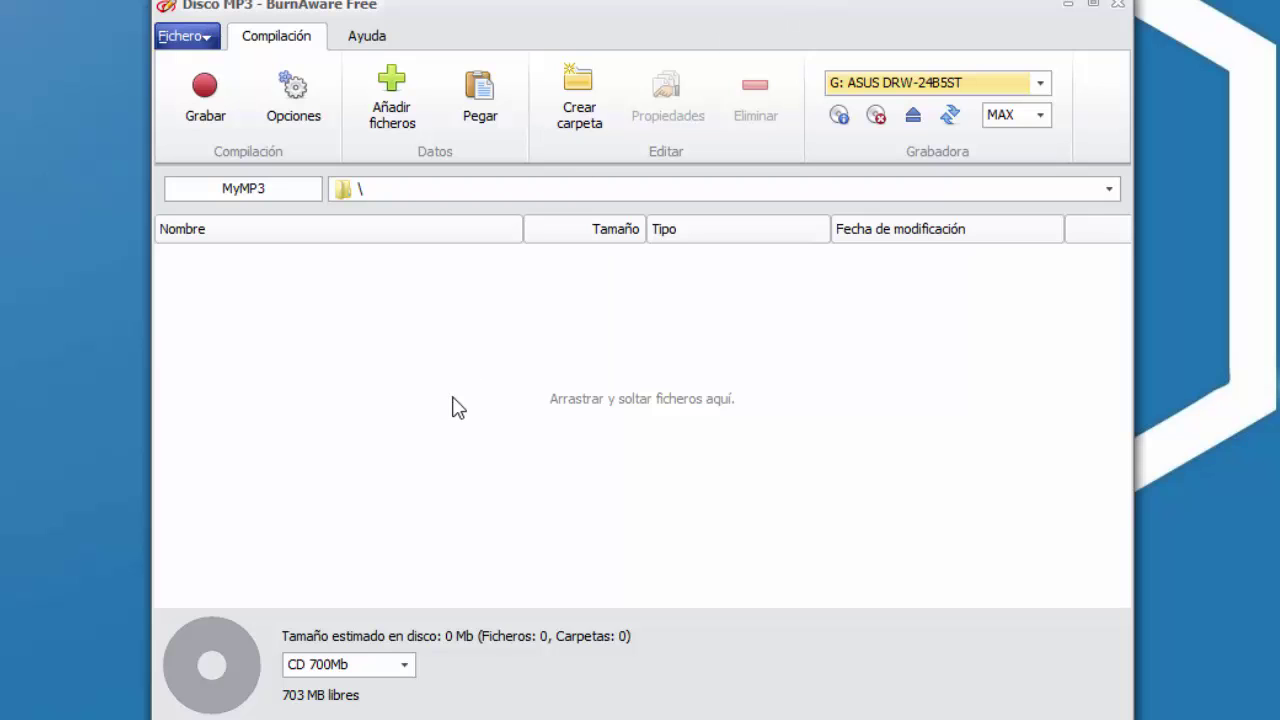
{"action": "left_click", "coordinate": [404, 666]}
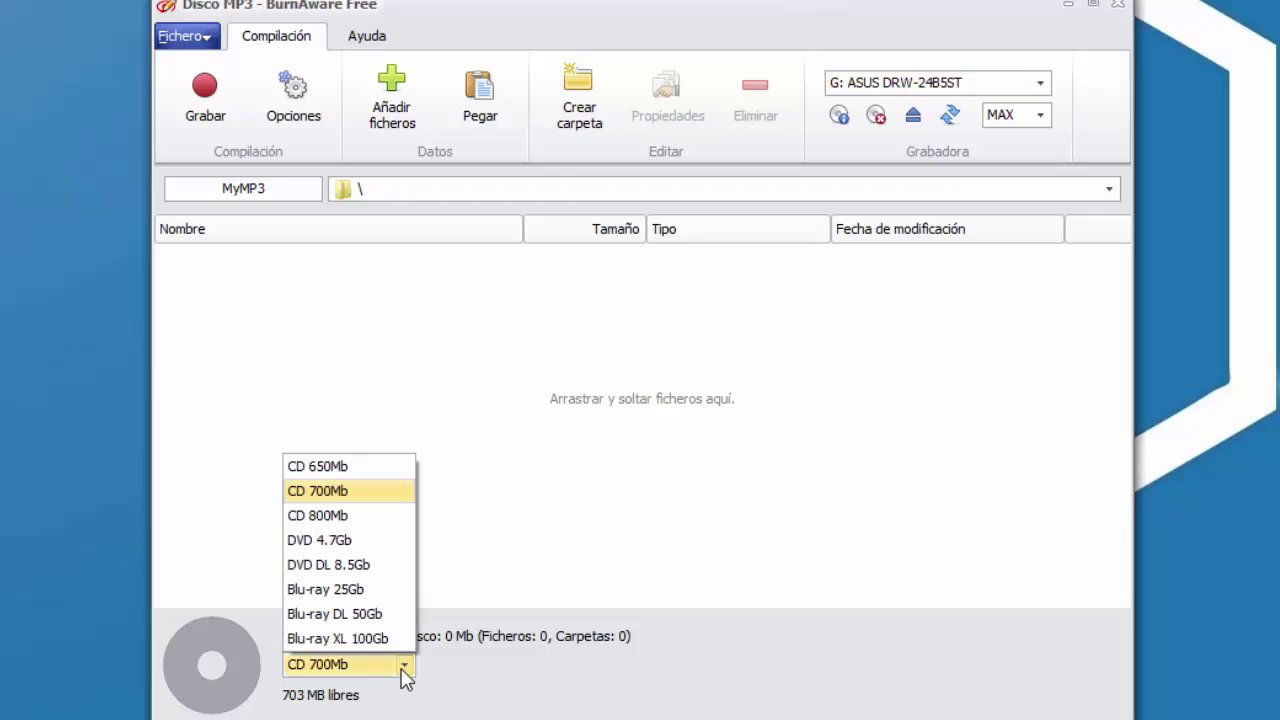
{"action": "left_click", "coordinate": [367, 541]}
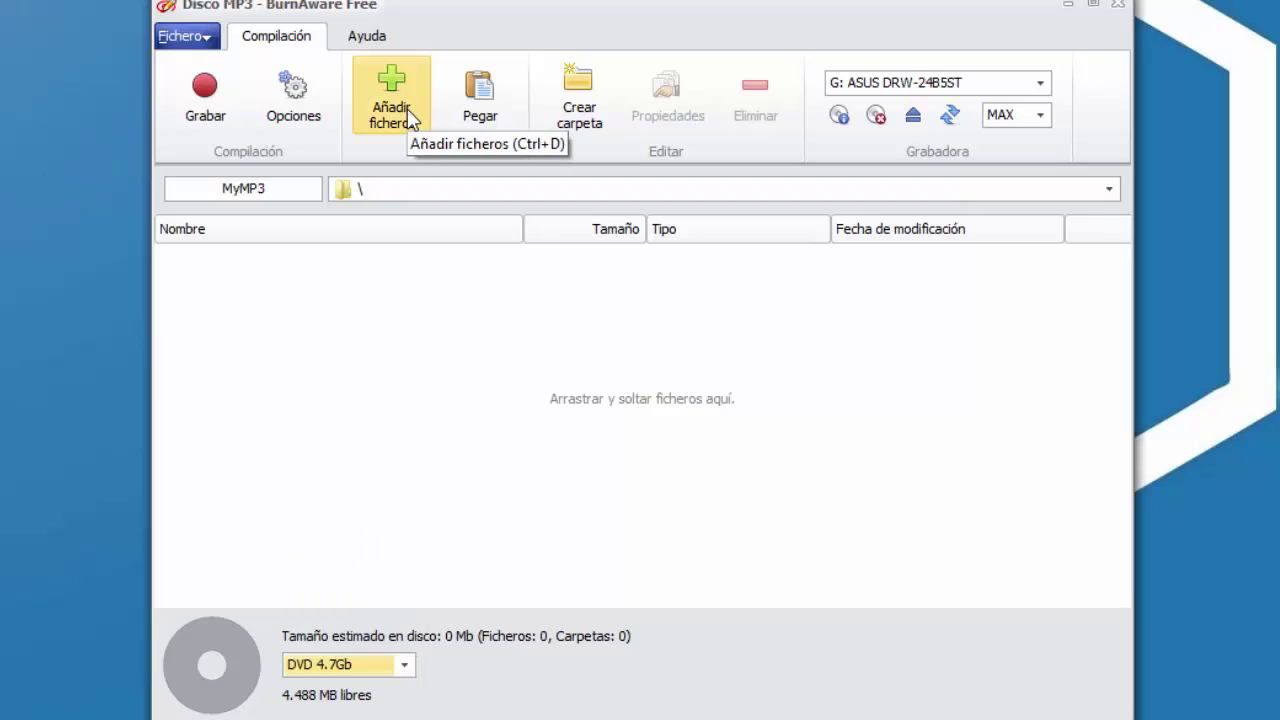
Create a folder named "pcwebtips" in the MP3 disc compilation and open it
{"action": "left_click", "coordinate": [594, 112]}
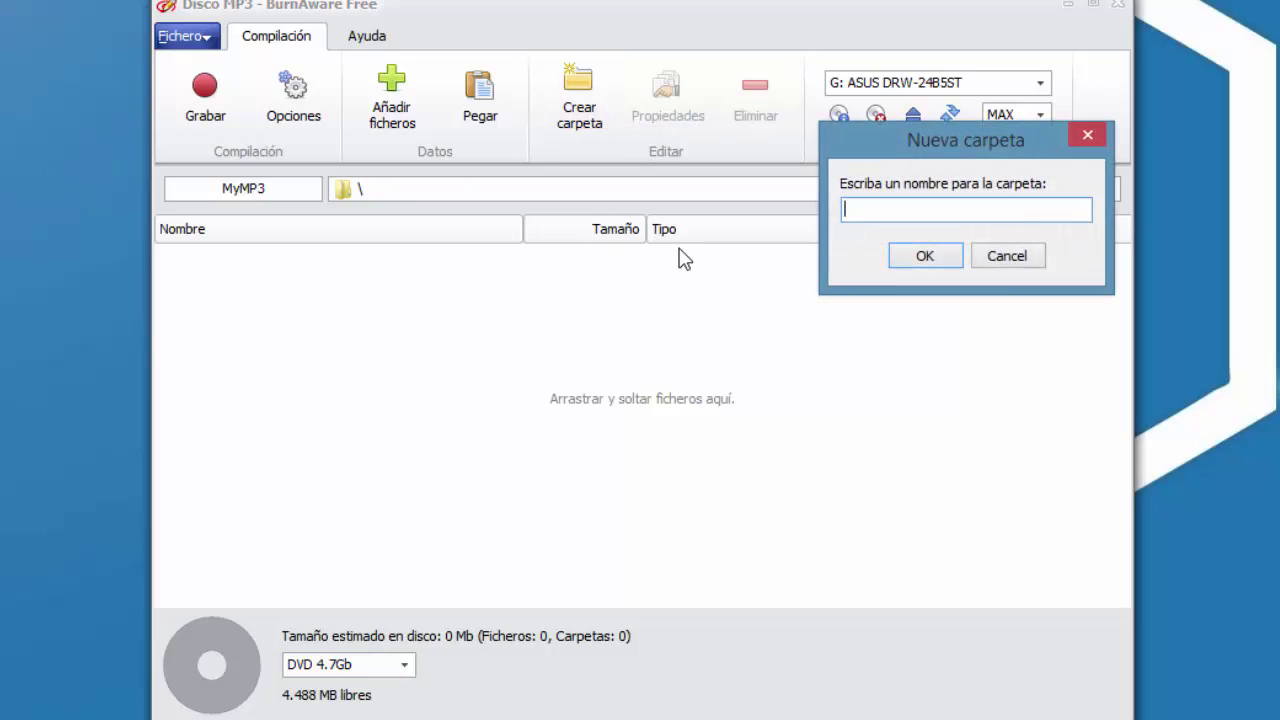
{"action": "type", "text": "pcwebtips"}
{"action": "key", "text": "Return"}
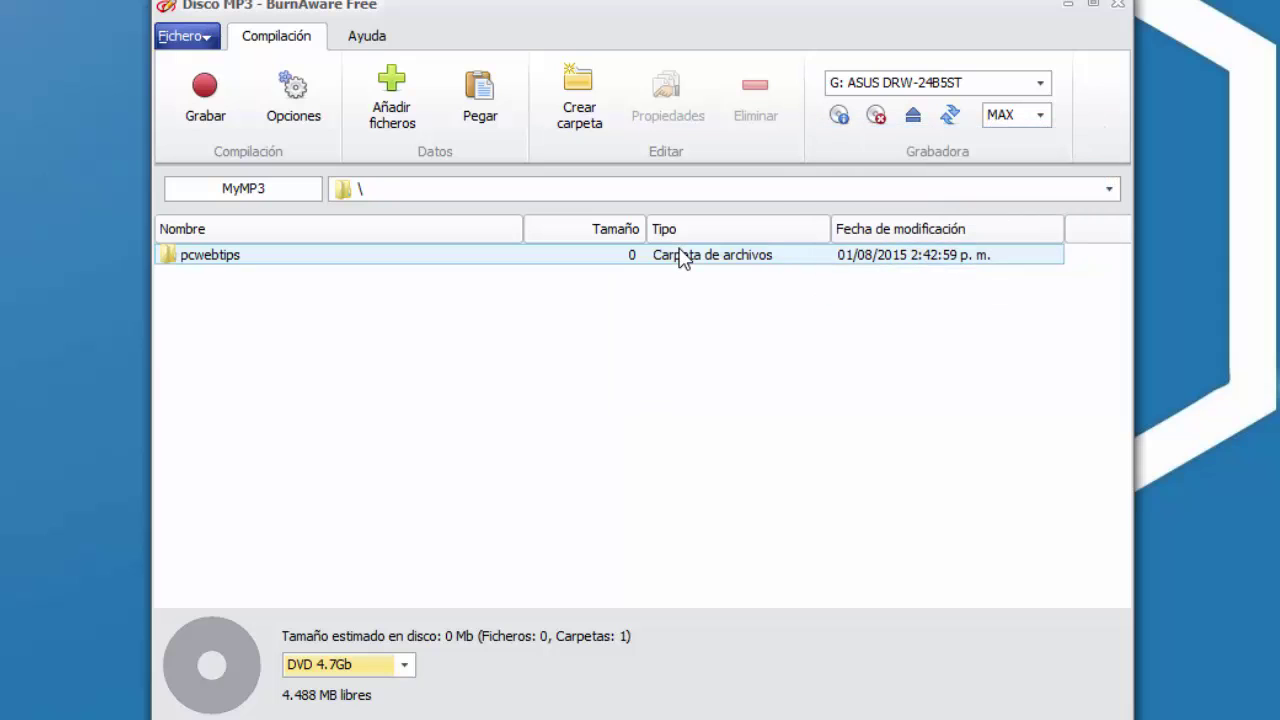
{"action": "double_click", "coordinate": [240, 262]}
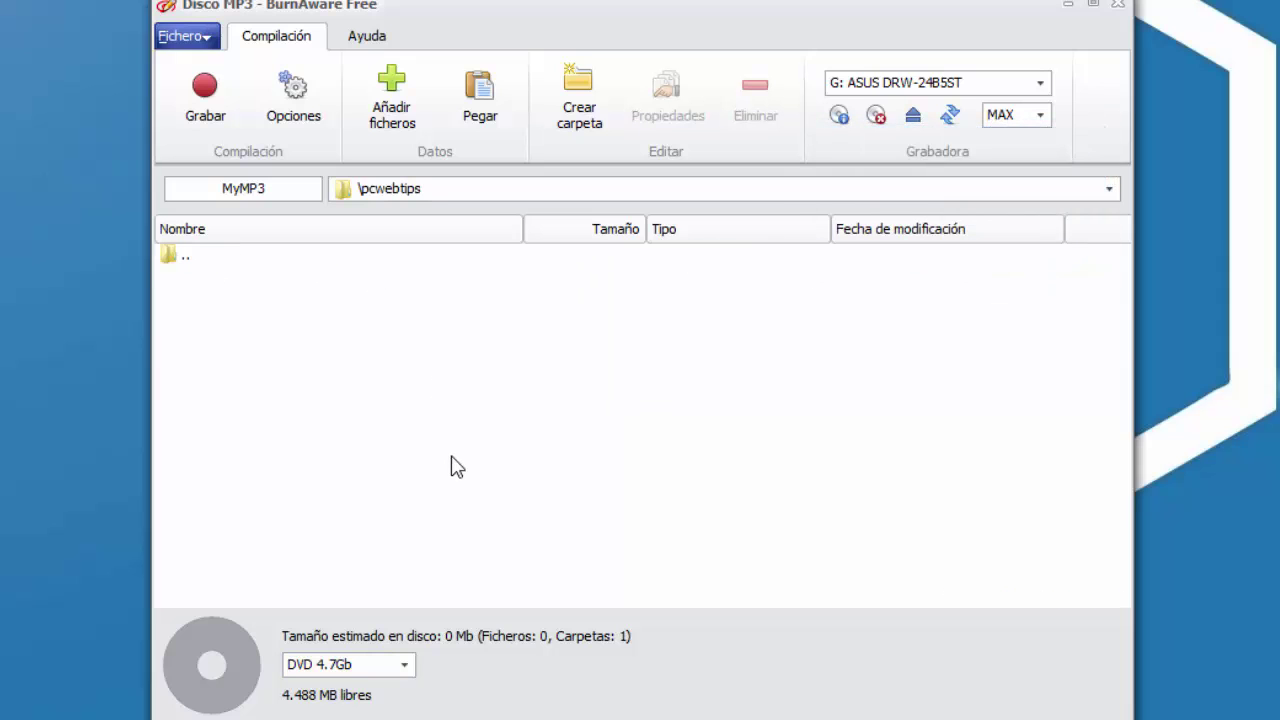
Examine the MP3 disc's recording options and its label fields, including the disc name prefix and application
{"action": "left_click", "coordinate": [312, 140]}
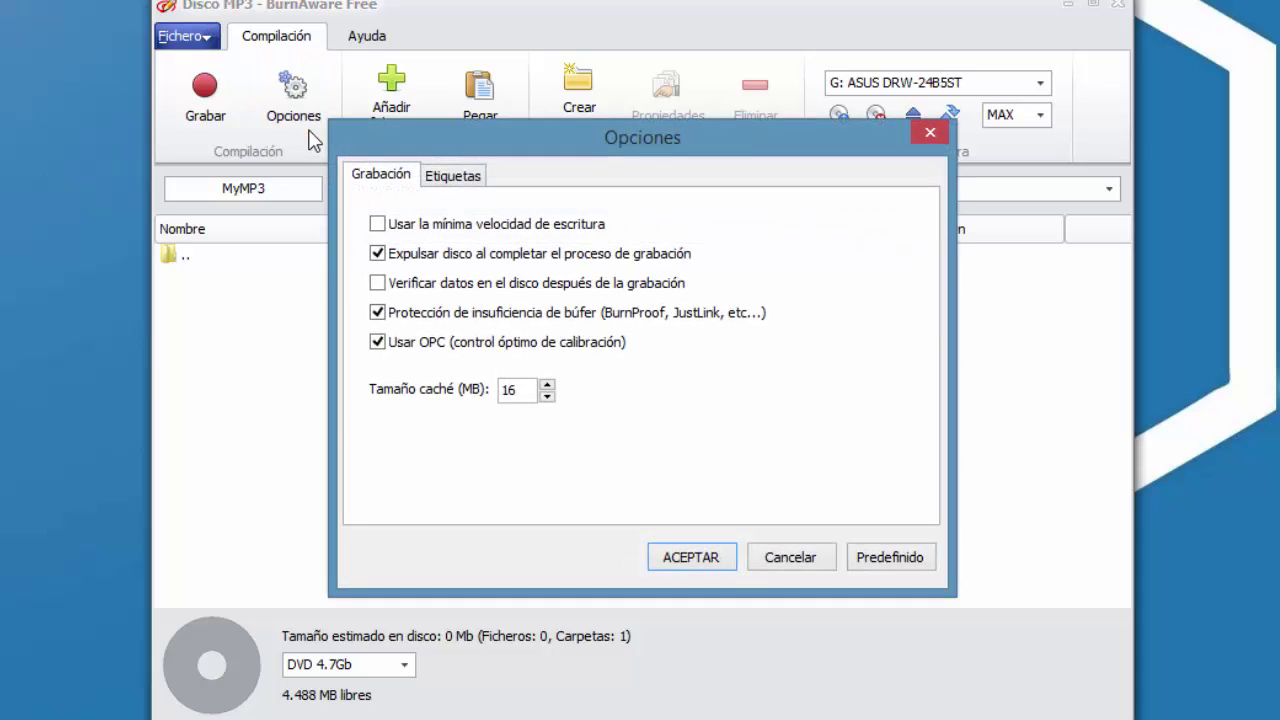
{"action": "left_click", "coordinate": [448, 177]}
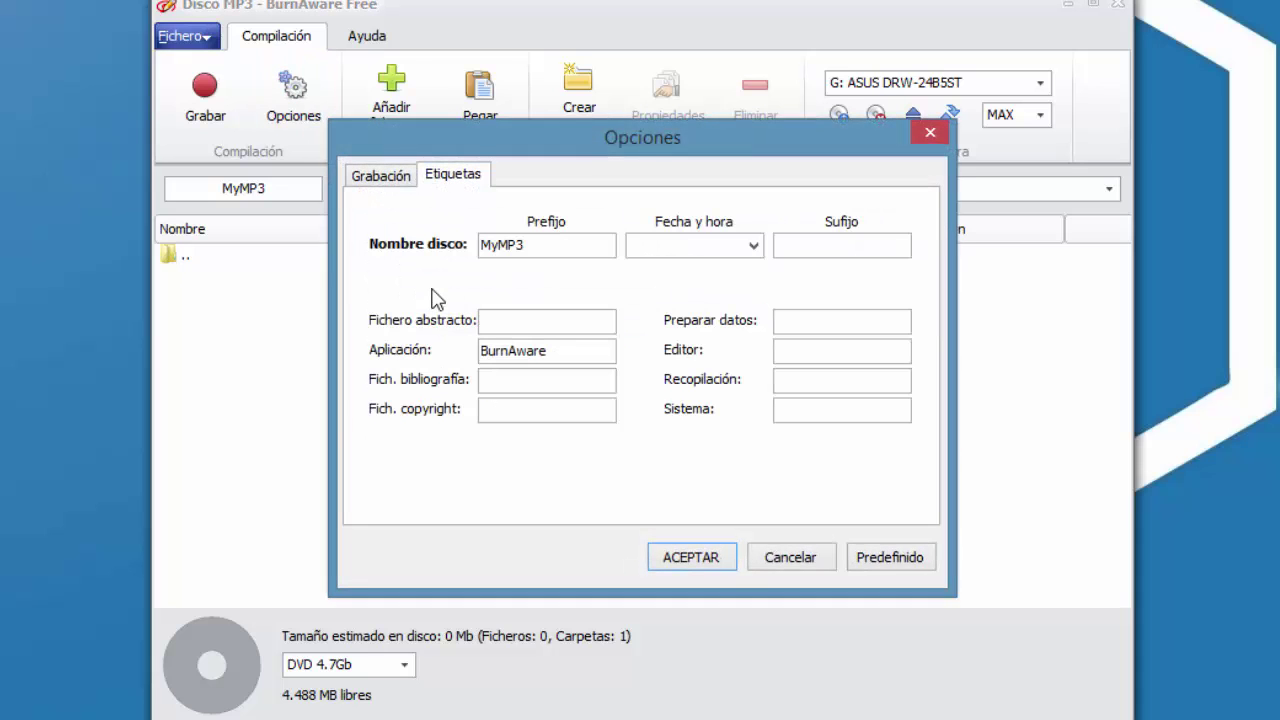
{"action": "left_click_drag", "start_coordinate": [540, 245], "coordinate": [435, 240]}
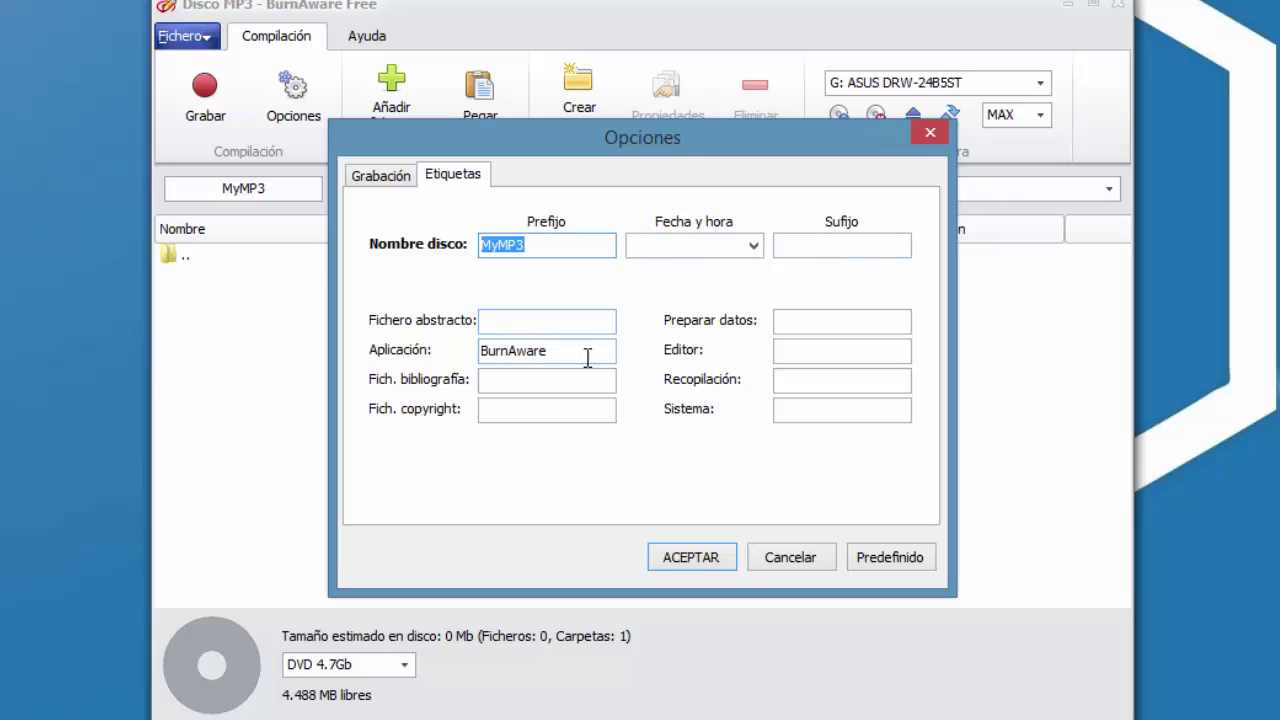
{"action": "left_click_drag", "start_coordinate": [588, 352], "coordinate": [429, 358]}
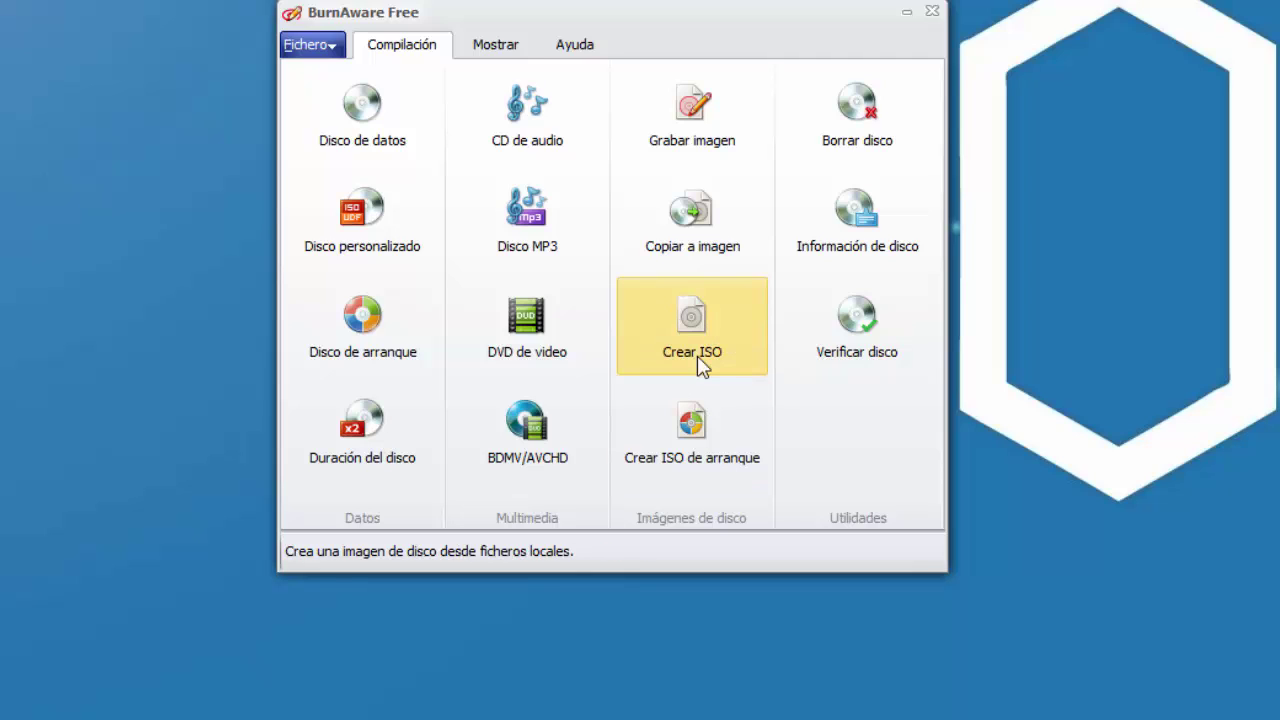
Load the Windows 10 Pro-Core Spanish ISO from the Imagenes ISO folder into a disc image compilation and start burning it
{"action": "left_click", "coordinate": [717, 120]}
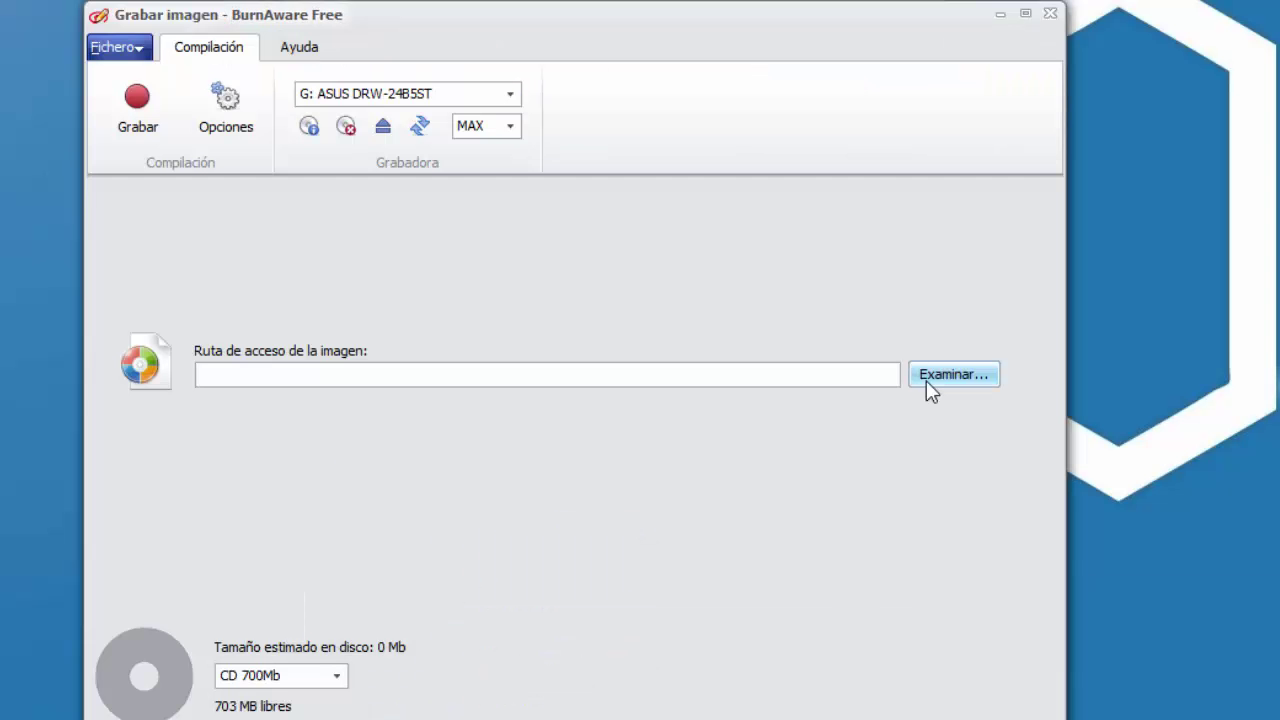
{"action": "left_click", "coordinate": [926, 380]}
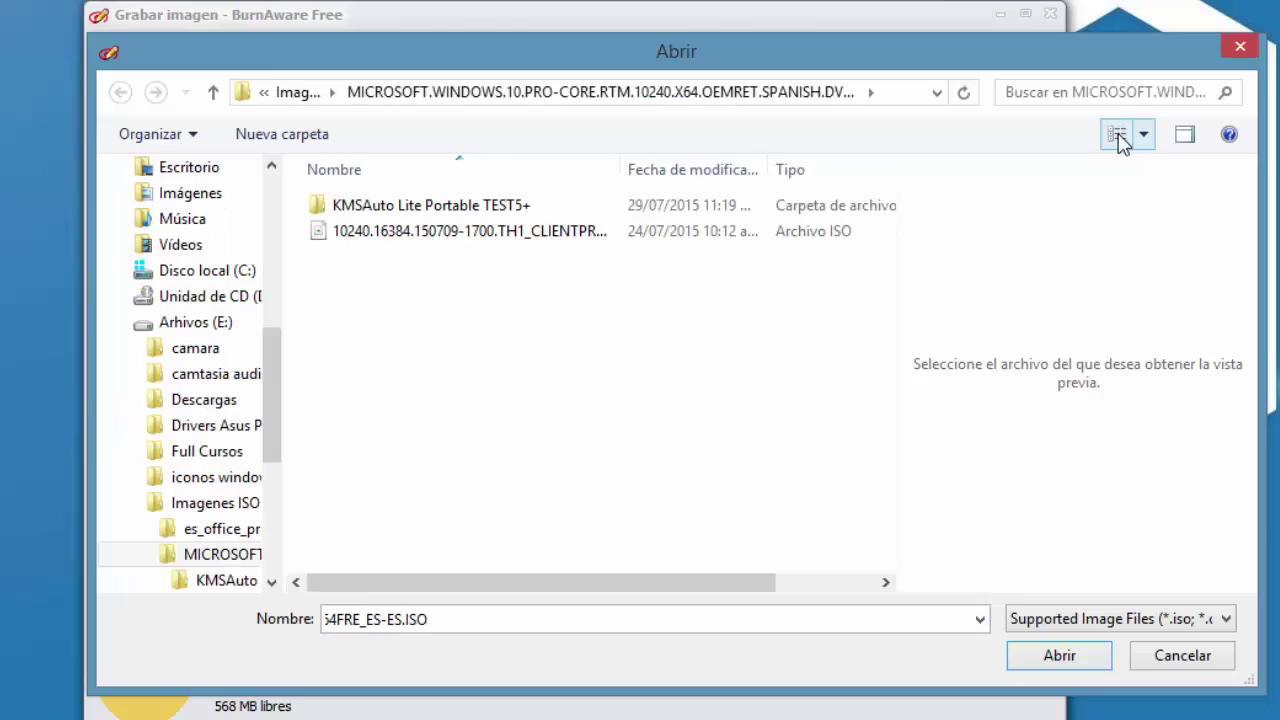
{"action": "left_click", "coordinate": [1117, 136]}
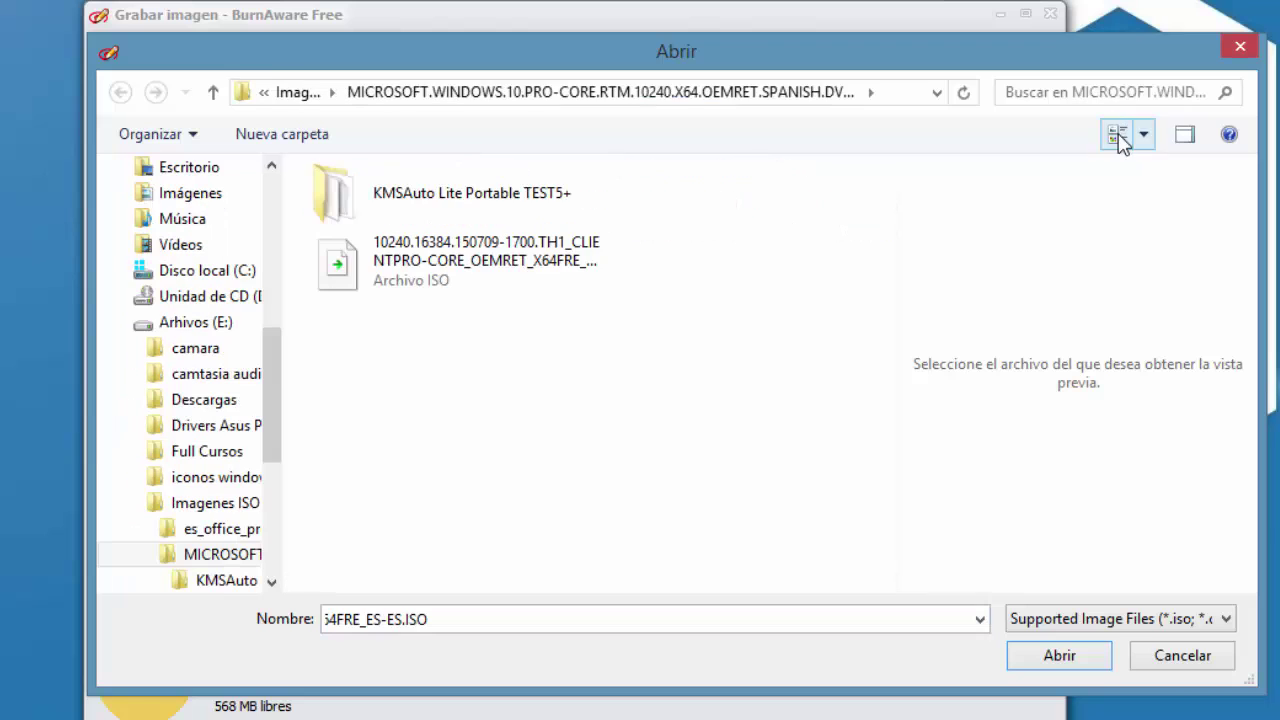
{"action": "left_click", "coordinate": [445, 270]}
{"action": "double_click", "coordinate": [503, 267]}
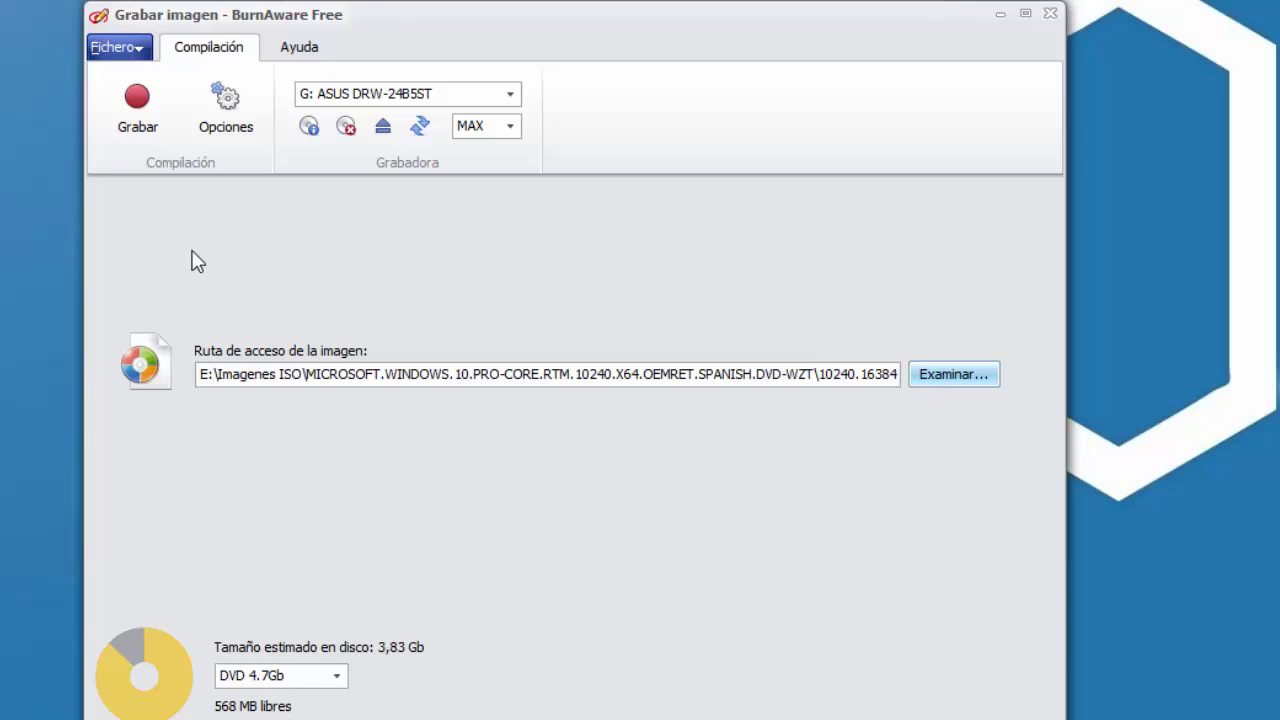
{"action": "left_click", "coordinate": [140, 120]}
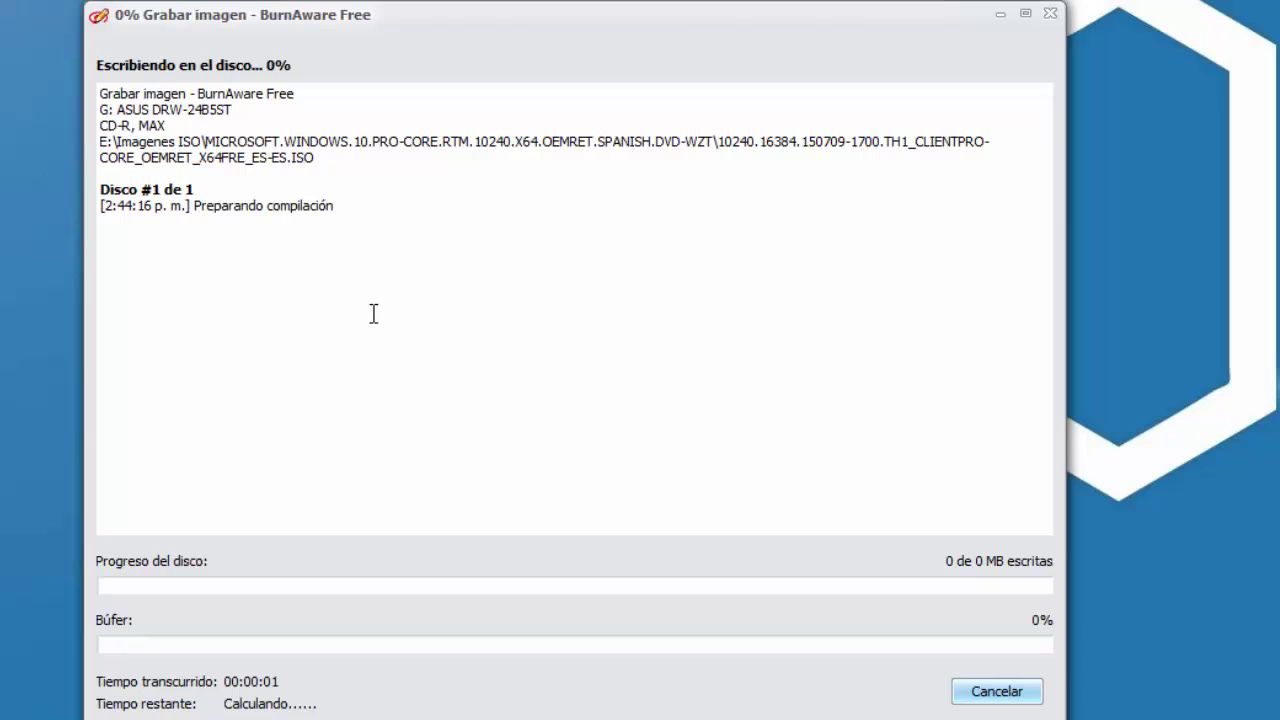